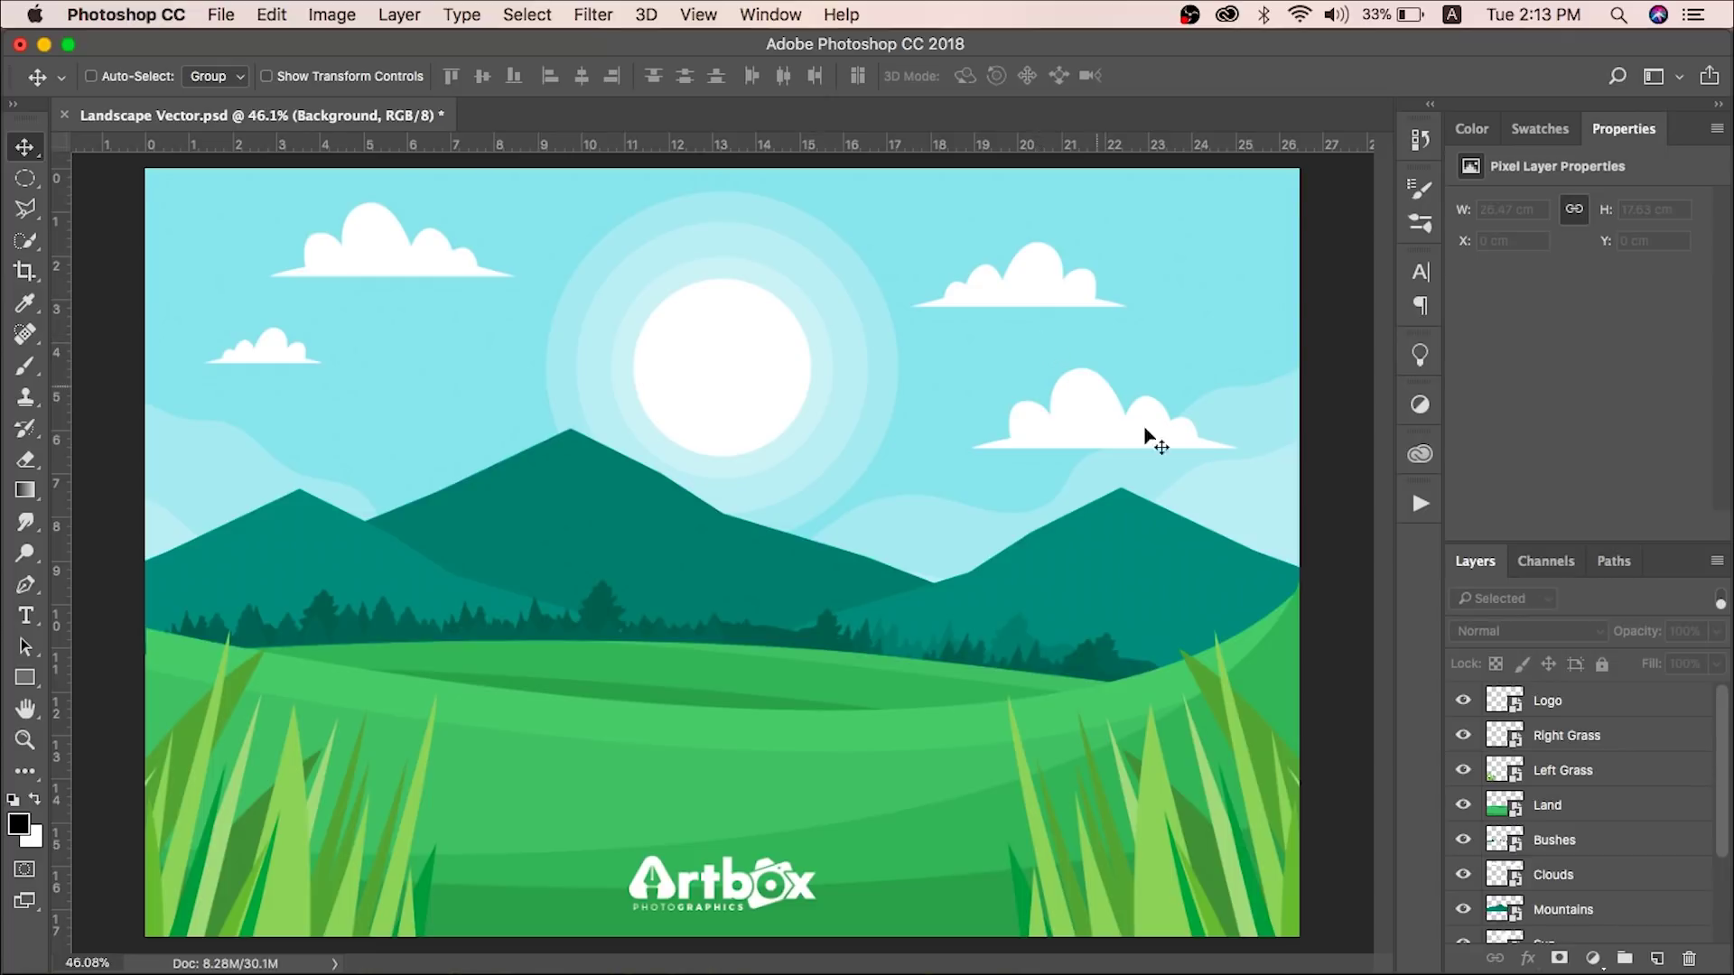
# - Toggle the visibility of the Logo, Right Grass, Left Grass, Land and Bushes layers off and on to examine each one's content
pyautogui.click(1463, 704)
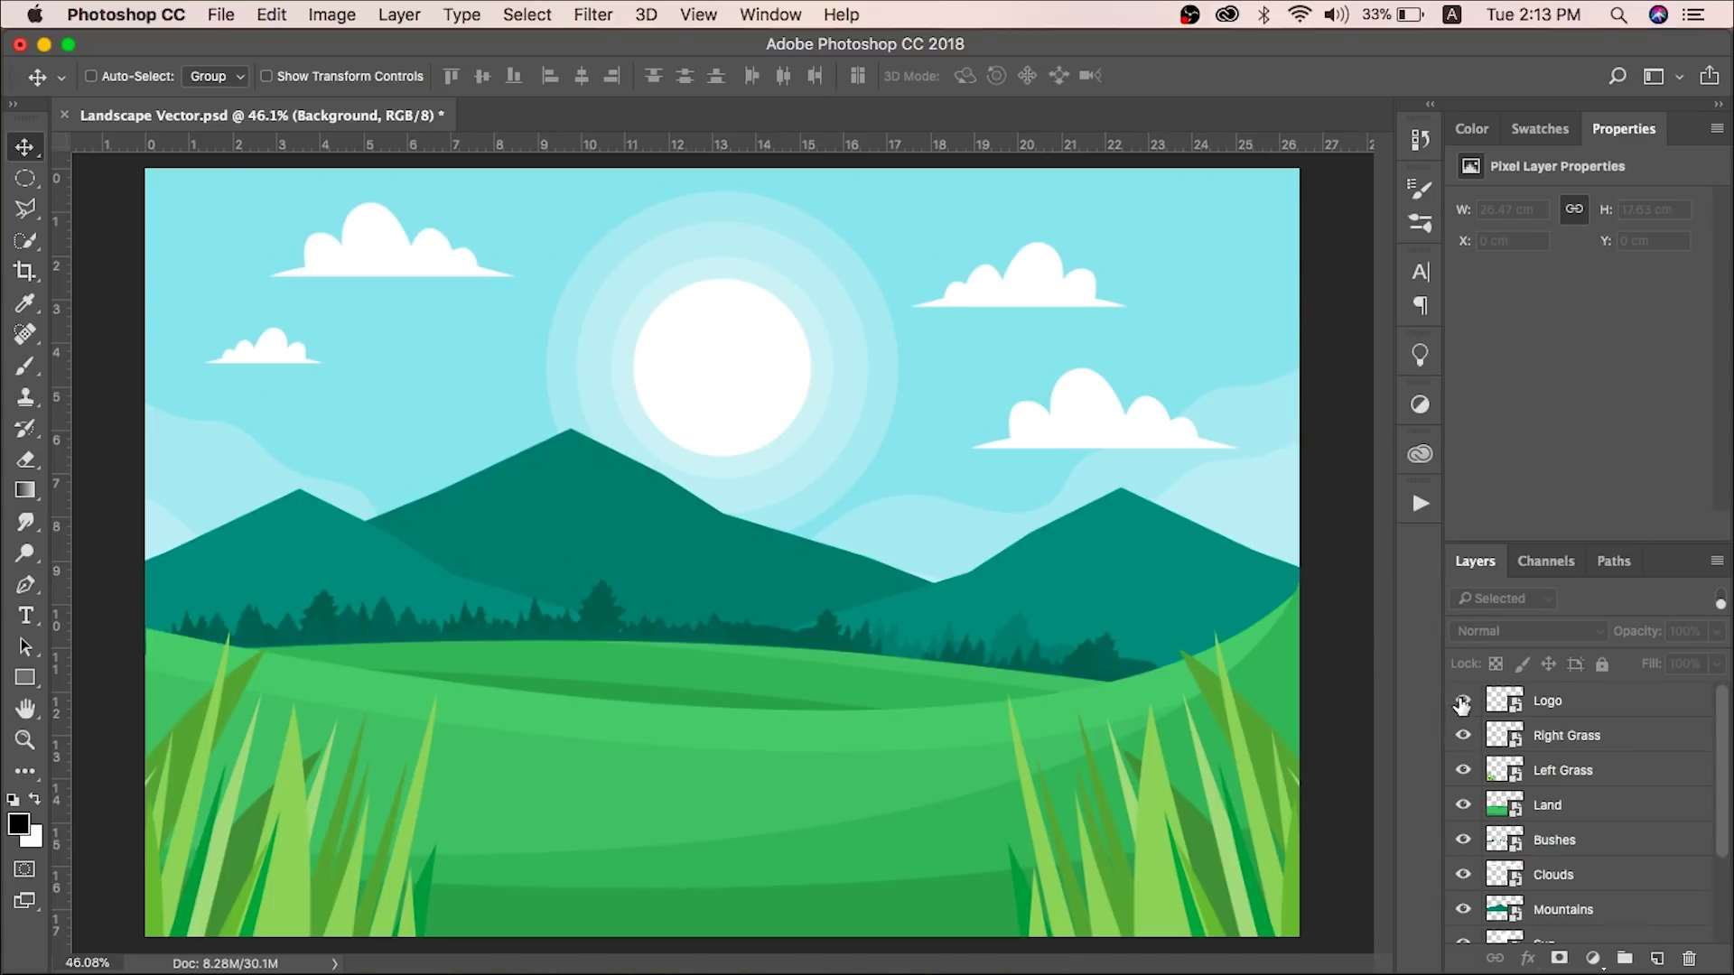
pyautogui.click(1463, 701)
pyautogui.click(1463, 735)
pyautogui.click(1463, 735)
pyautogui.click(1462, 769)
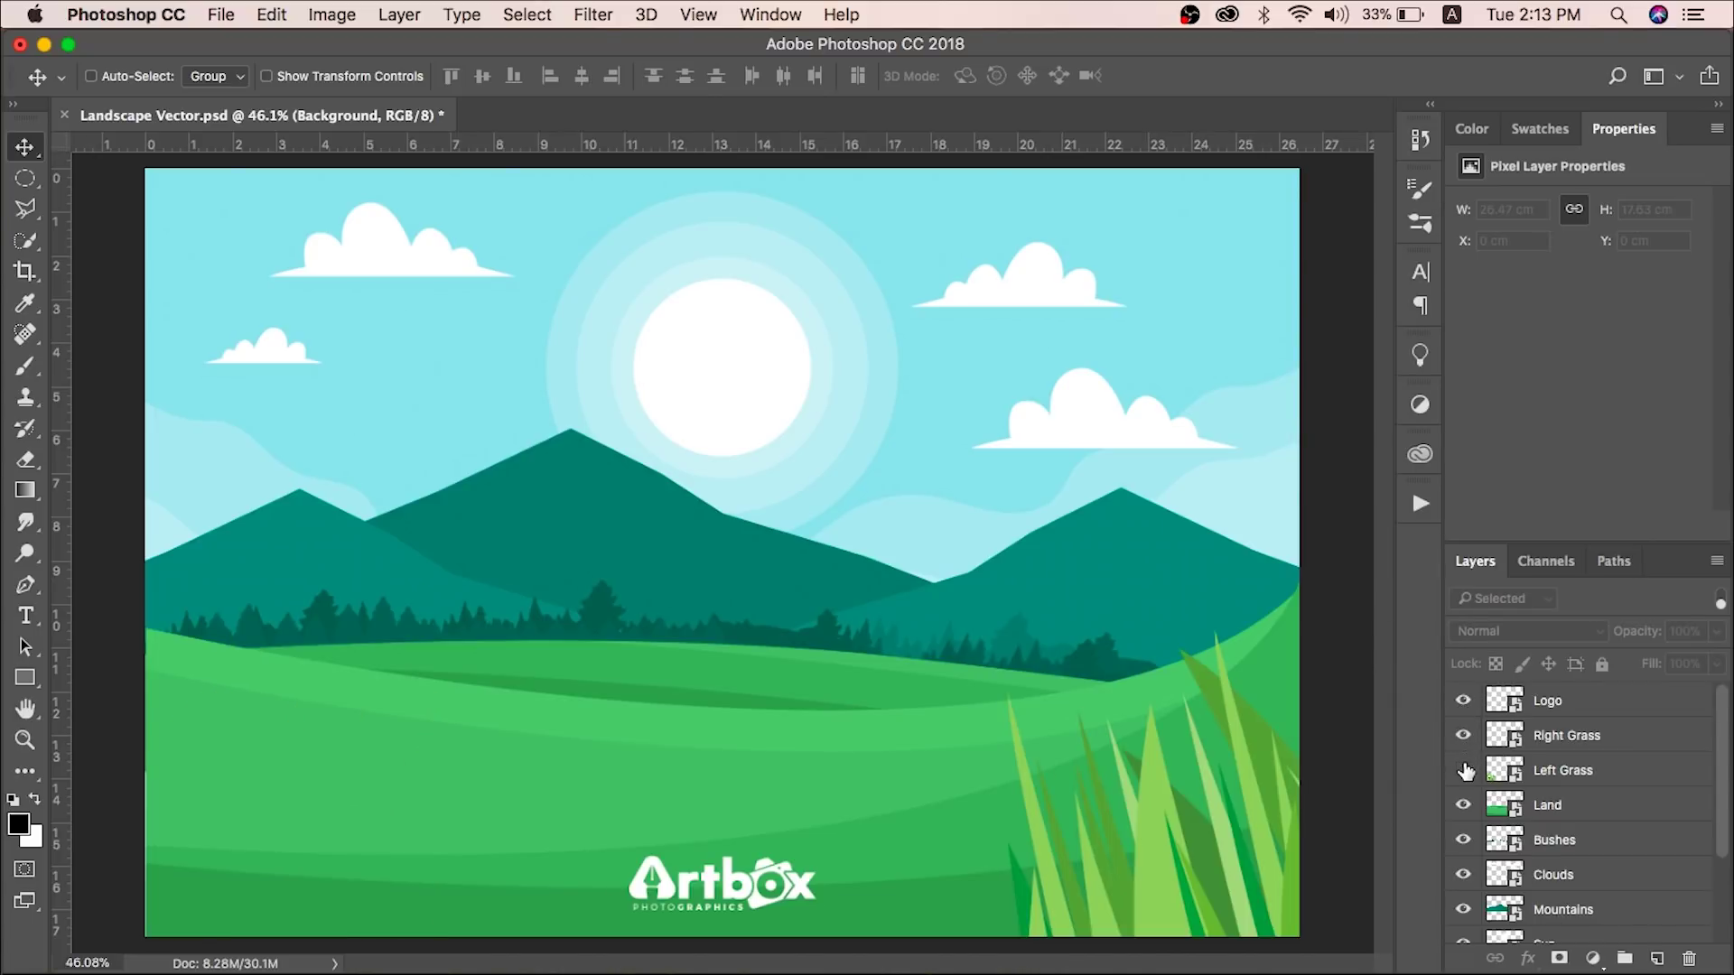
pyautogui.click(1462, 769)
pyautogui.click(1463, 804)
pyautogui.click(1463, 805)
pyautogui.click(1464, 840)
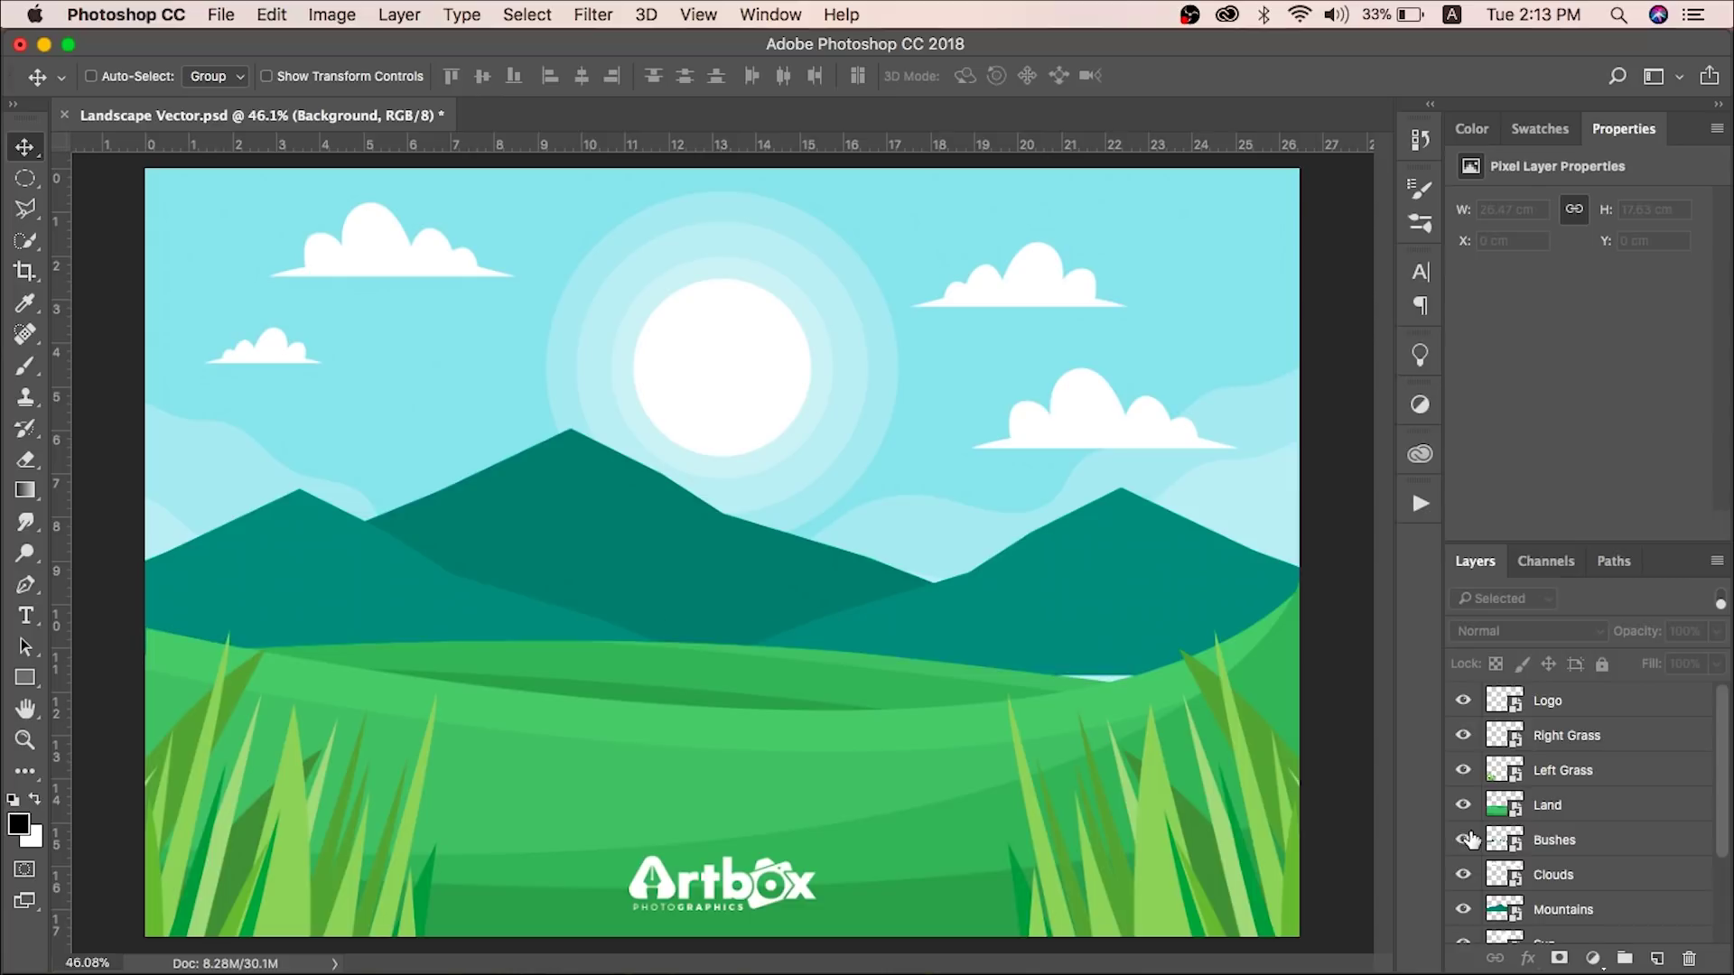
pyautogui.click(1464, 839)
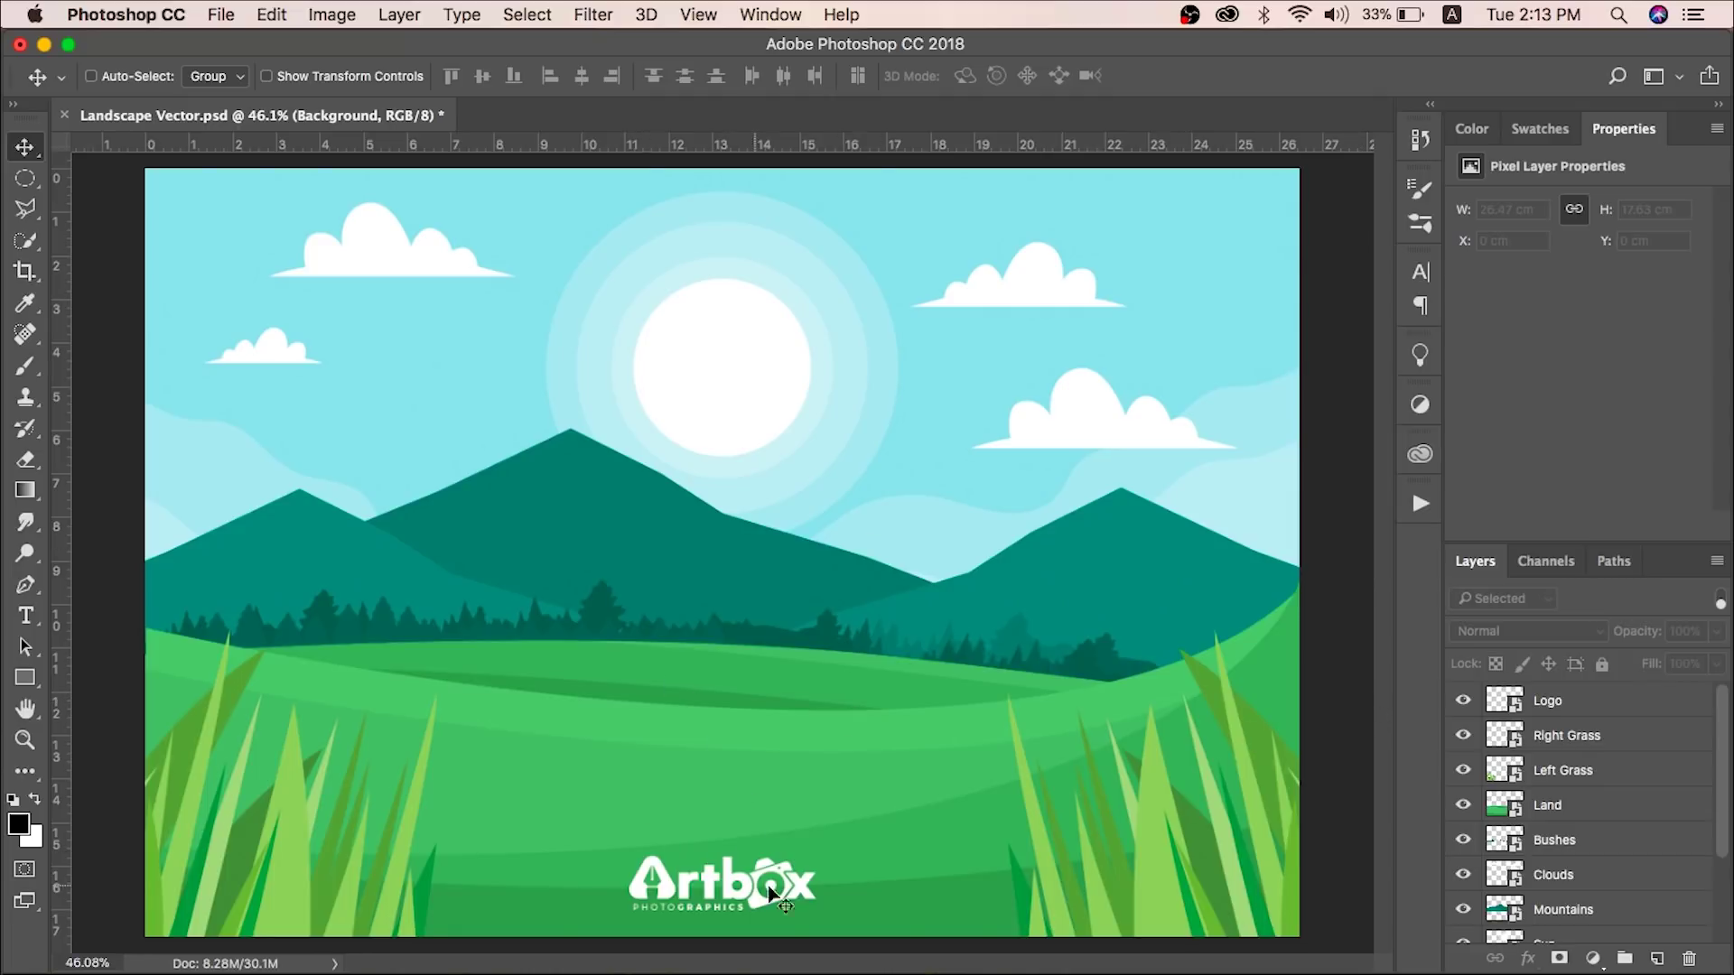
# - With the Move tool, try moving the Logo layer upward, undo it, and shift the logo left to about X 10.09 cm
pyautogui.rightClick(24, 147)
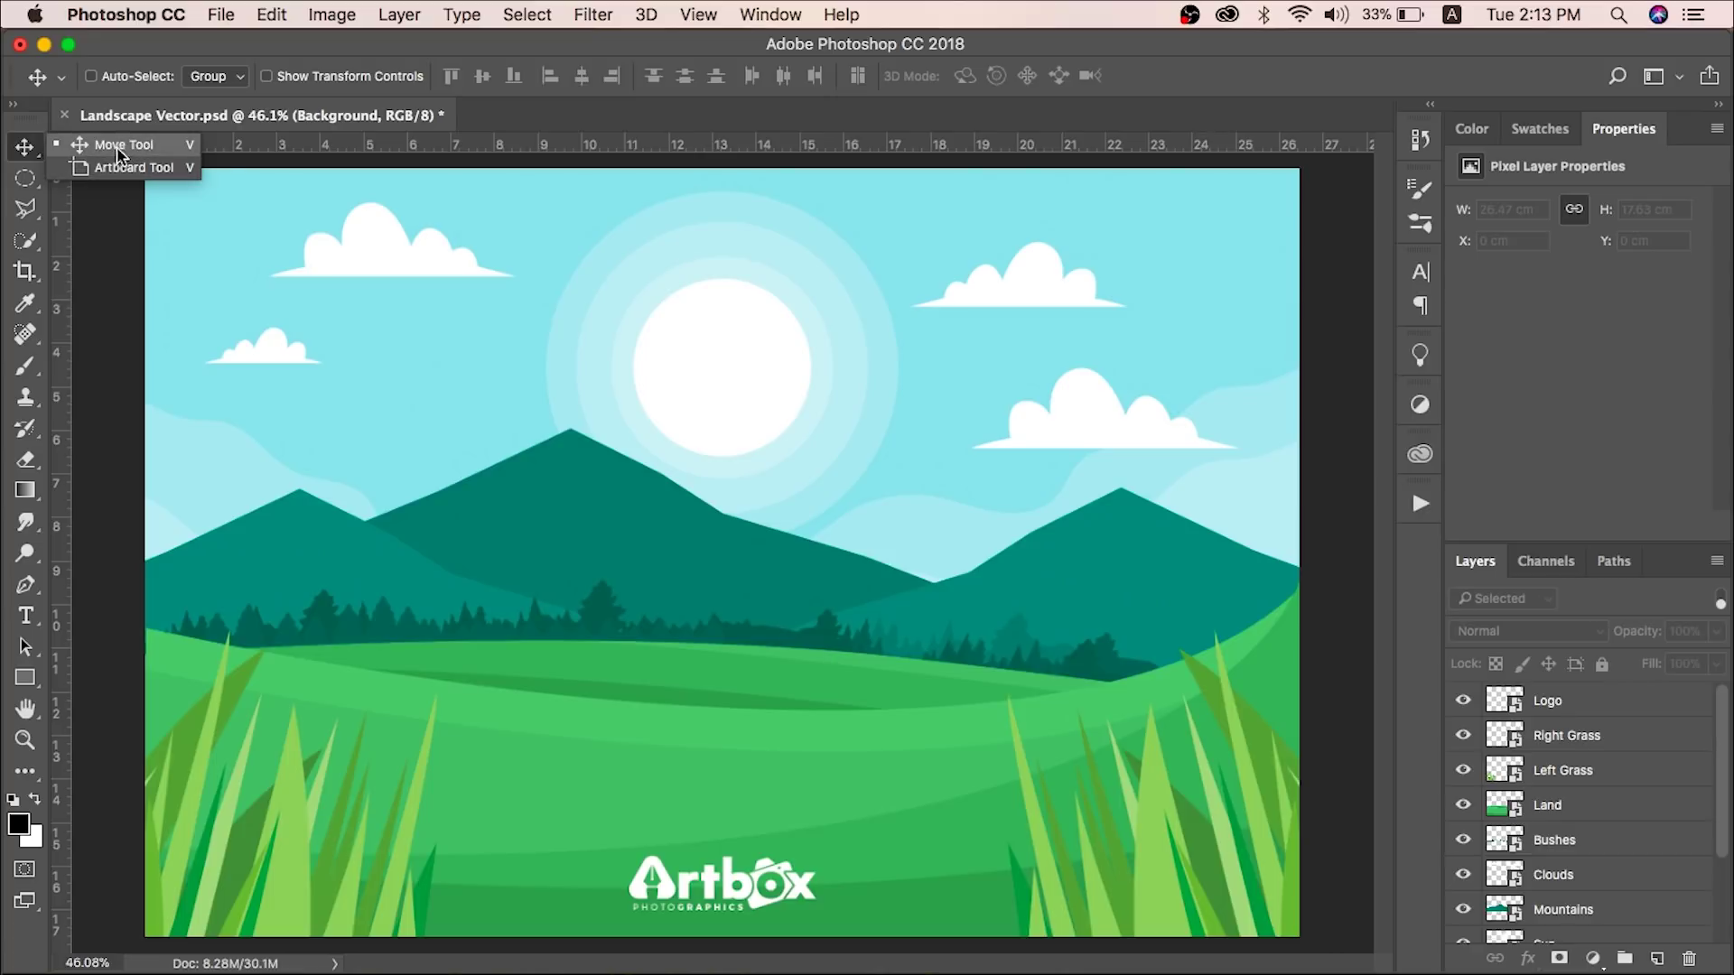
pyautogui.click(180, 143)
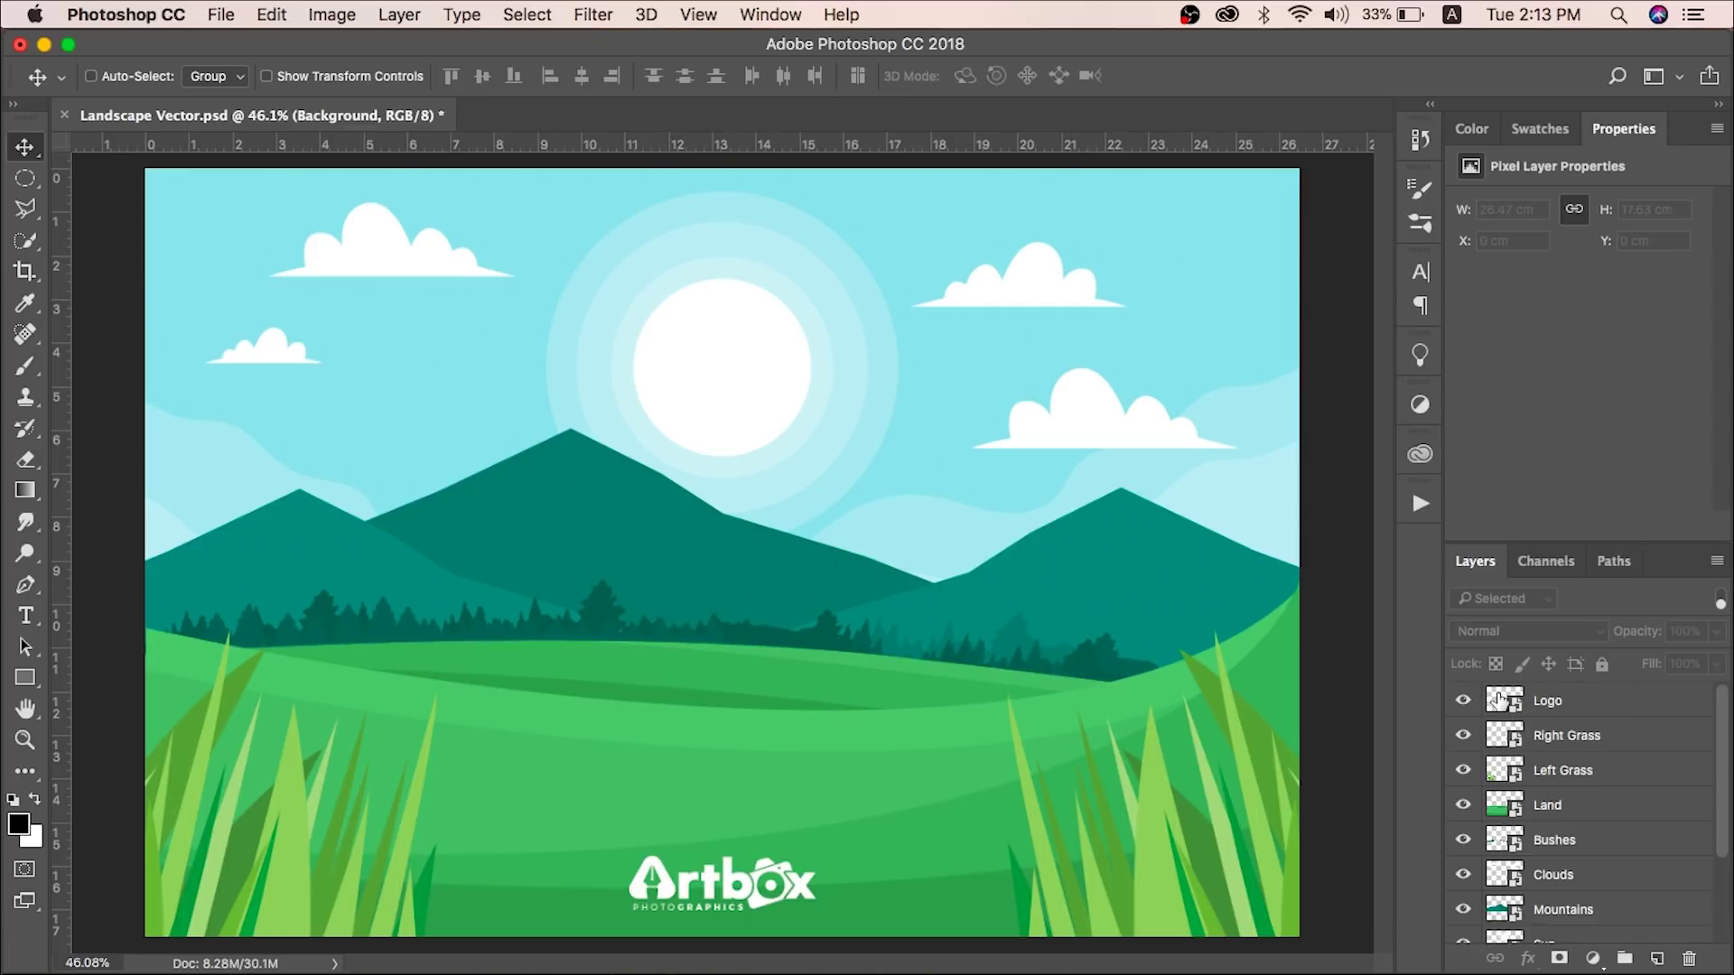
pyautogui.click(1582, 704)
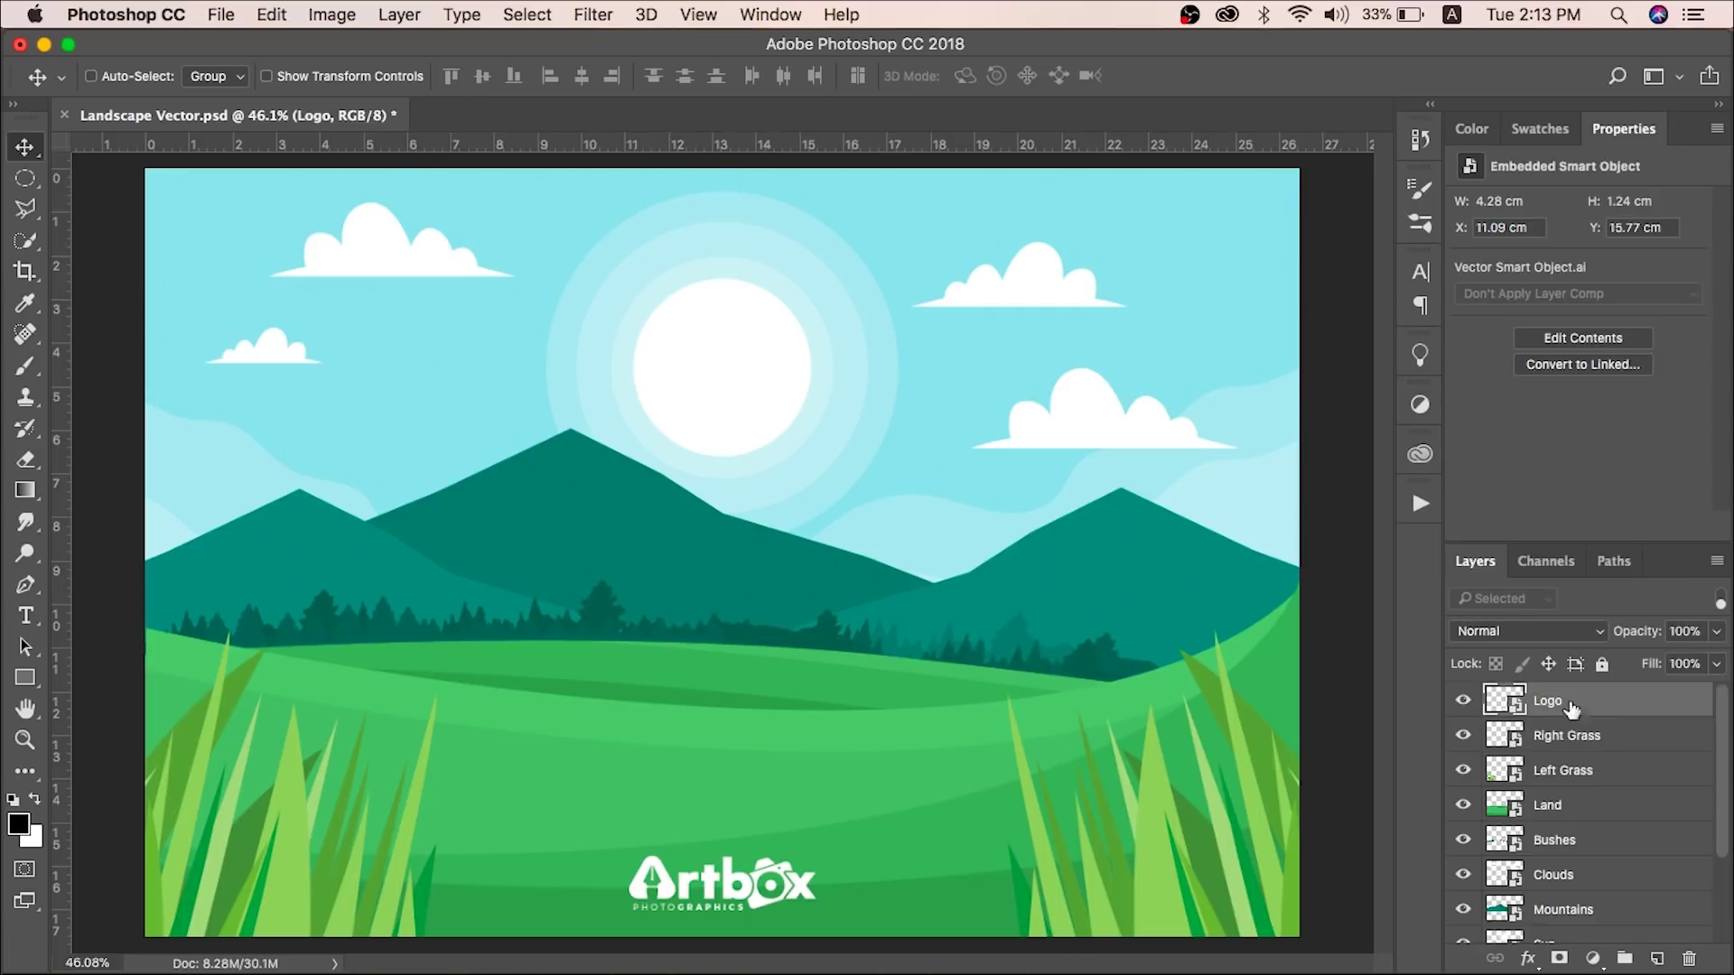
pyautogui.moveTo(872, 865); pyautogui.dragTo(930, 722)
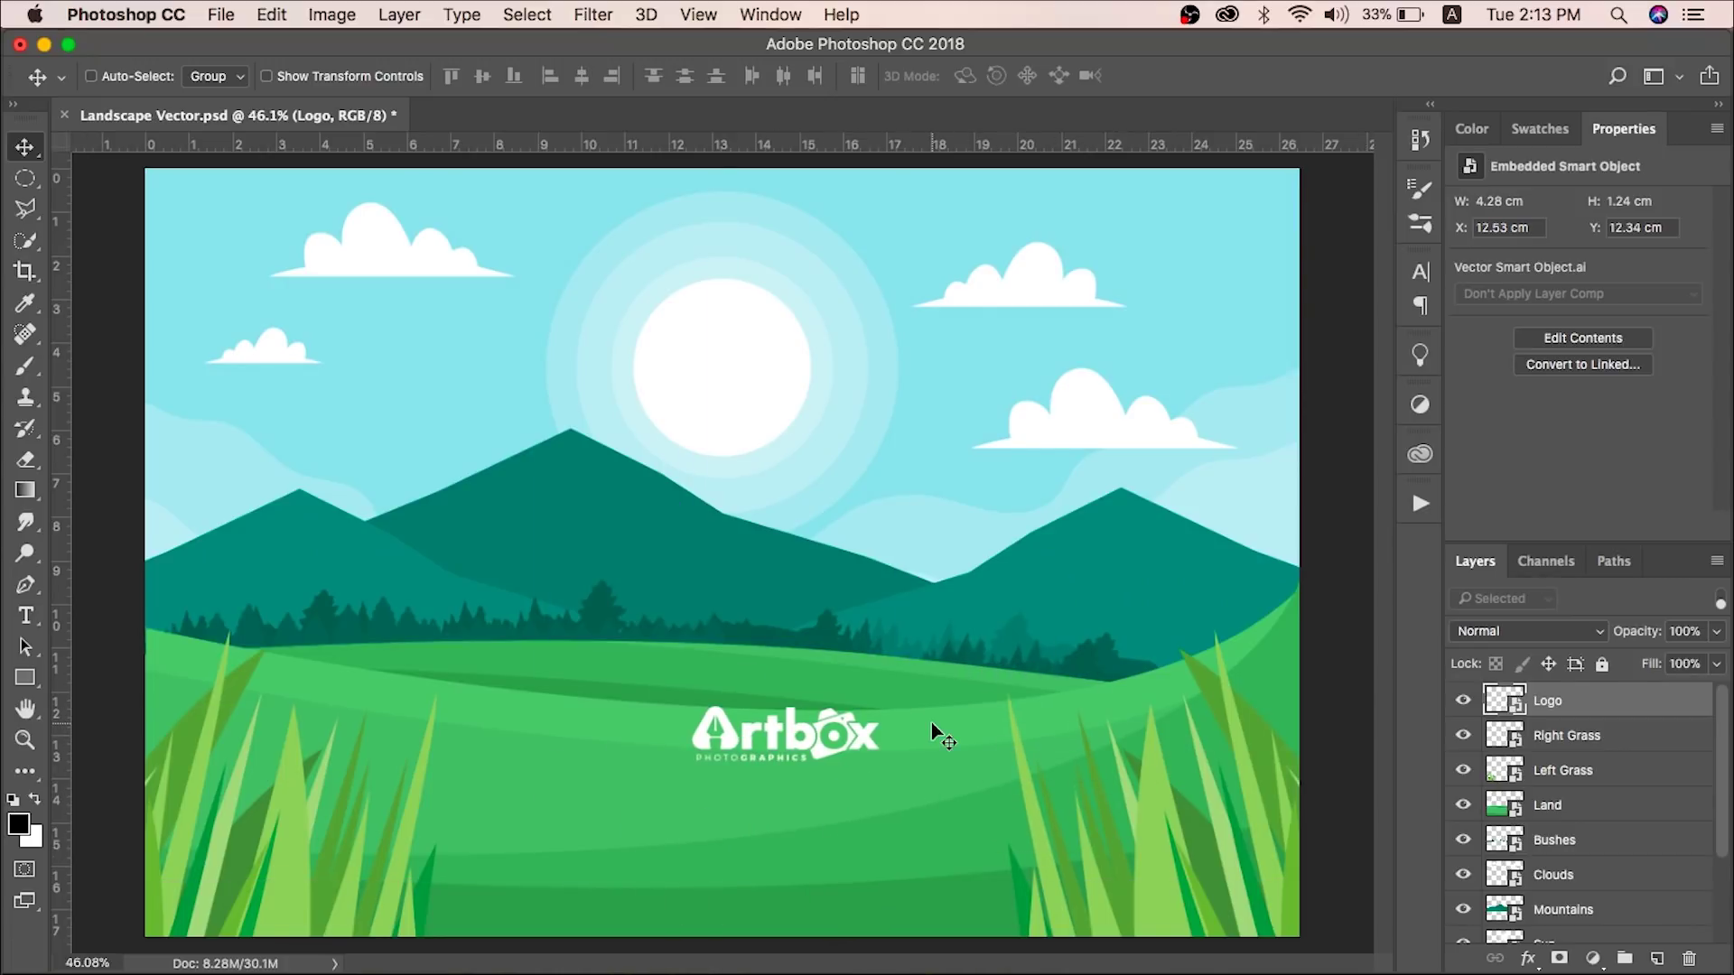
pyautogui.press('super+z')
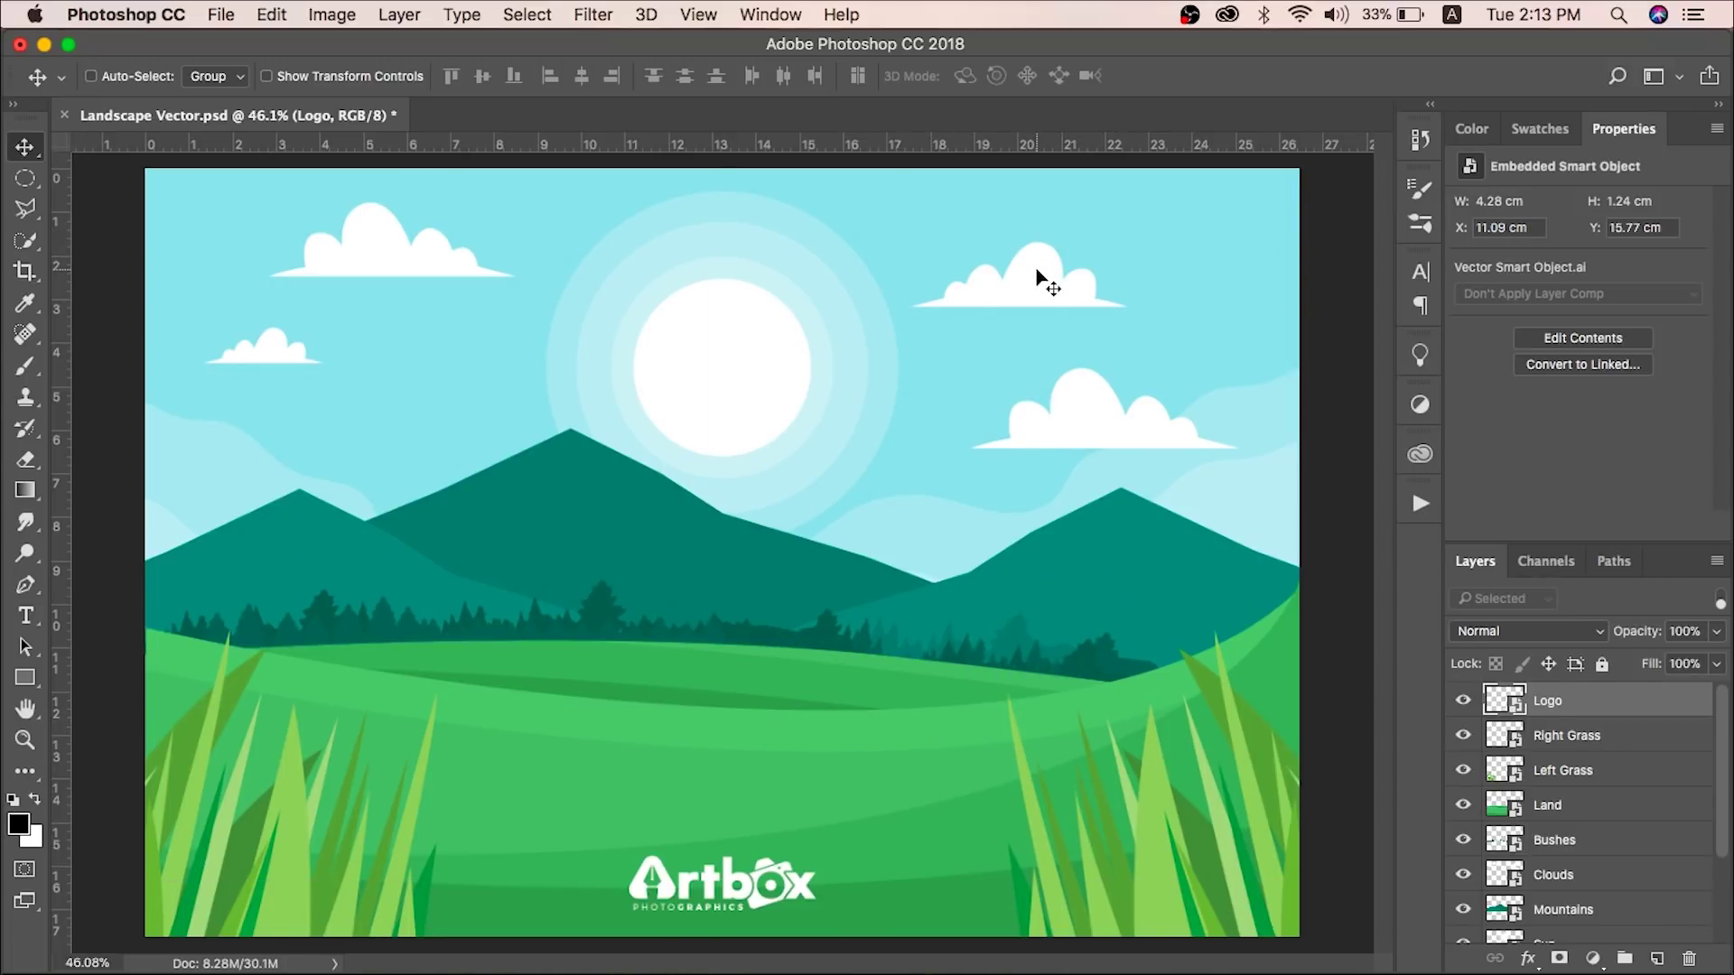
pyautogui.moveTo(1038, 275); pyautogui.dragTo(993, 280)
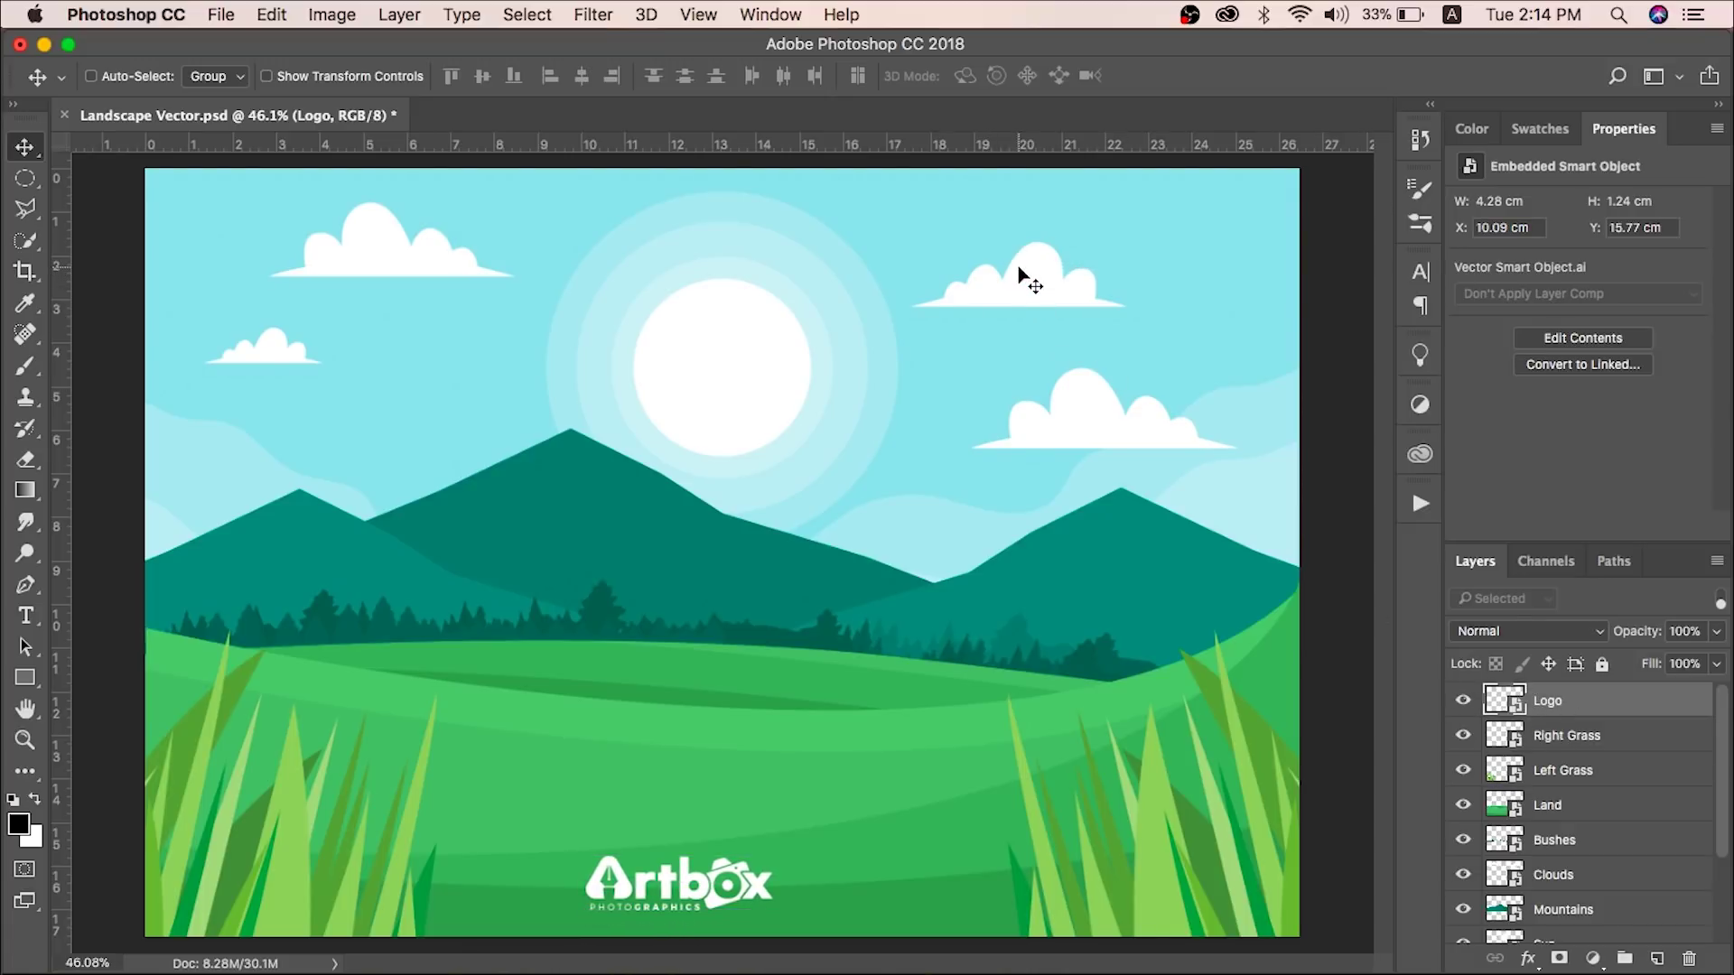
# - Try moving the Clouds layer down and left to about X -0.35 cm, Y 2 cm, and undo the move
pyautogui.click(1582, 881)
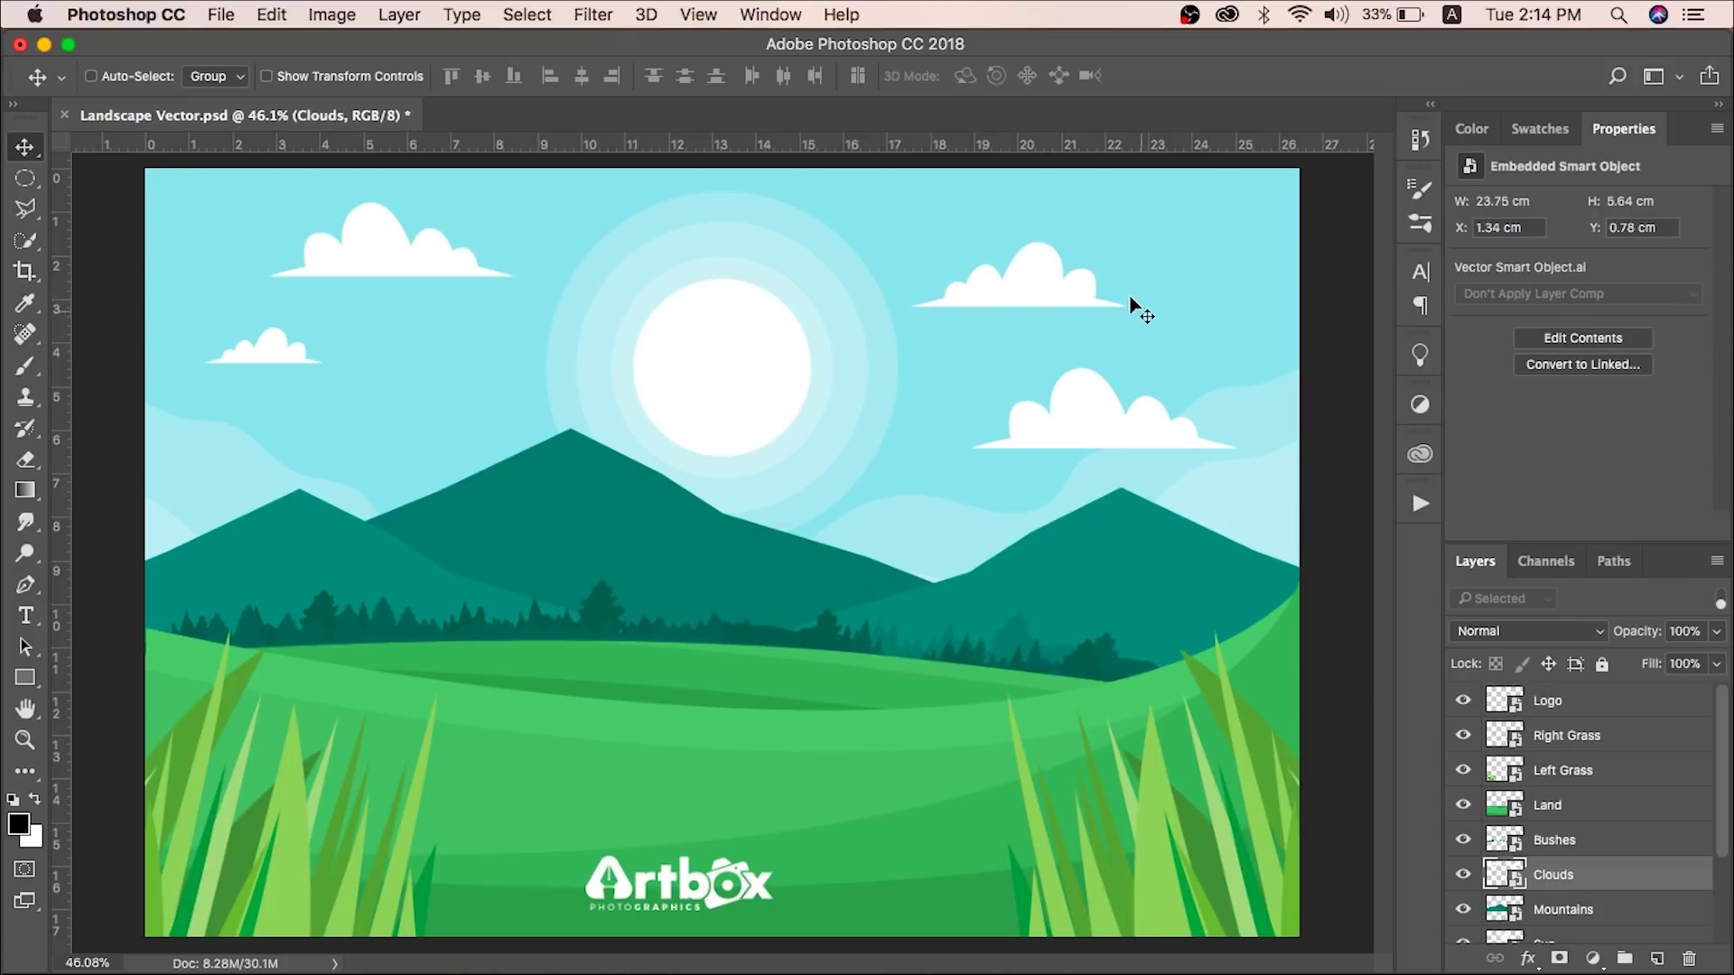
pyautogui.moveTo(1124, 294); pyautogui.dragTo(1054, 347)
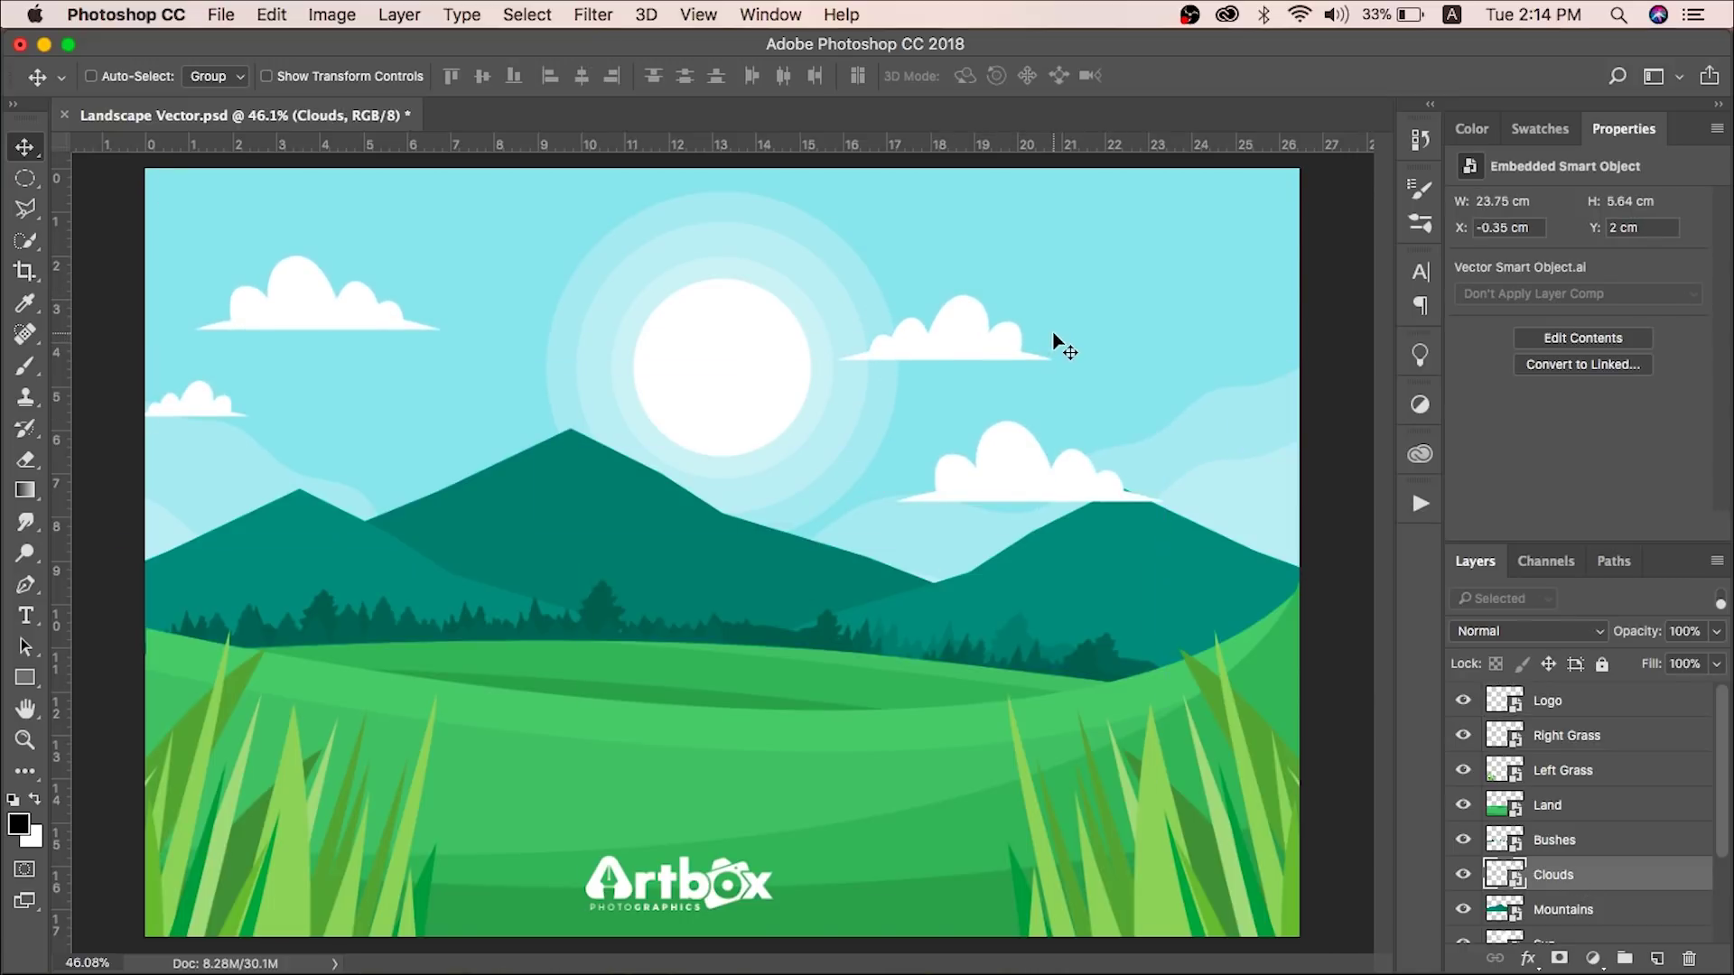
pyautogui.press('super+z')
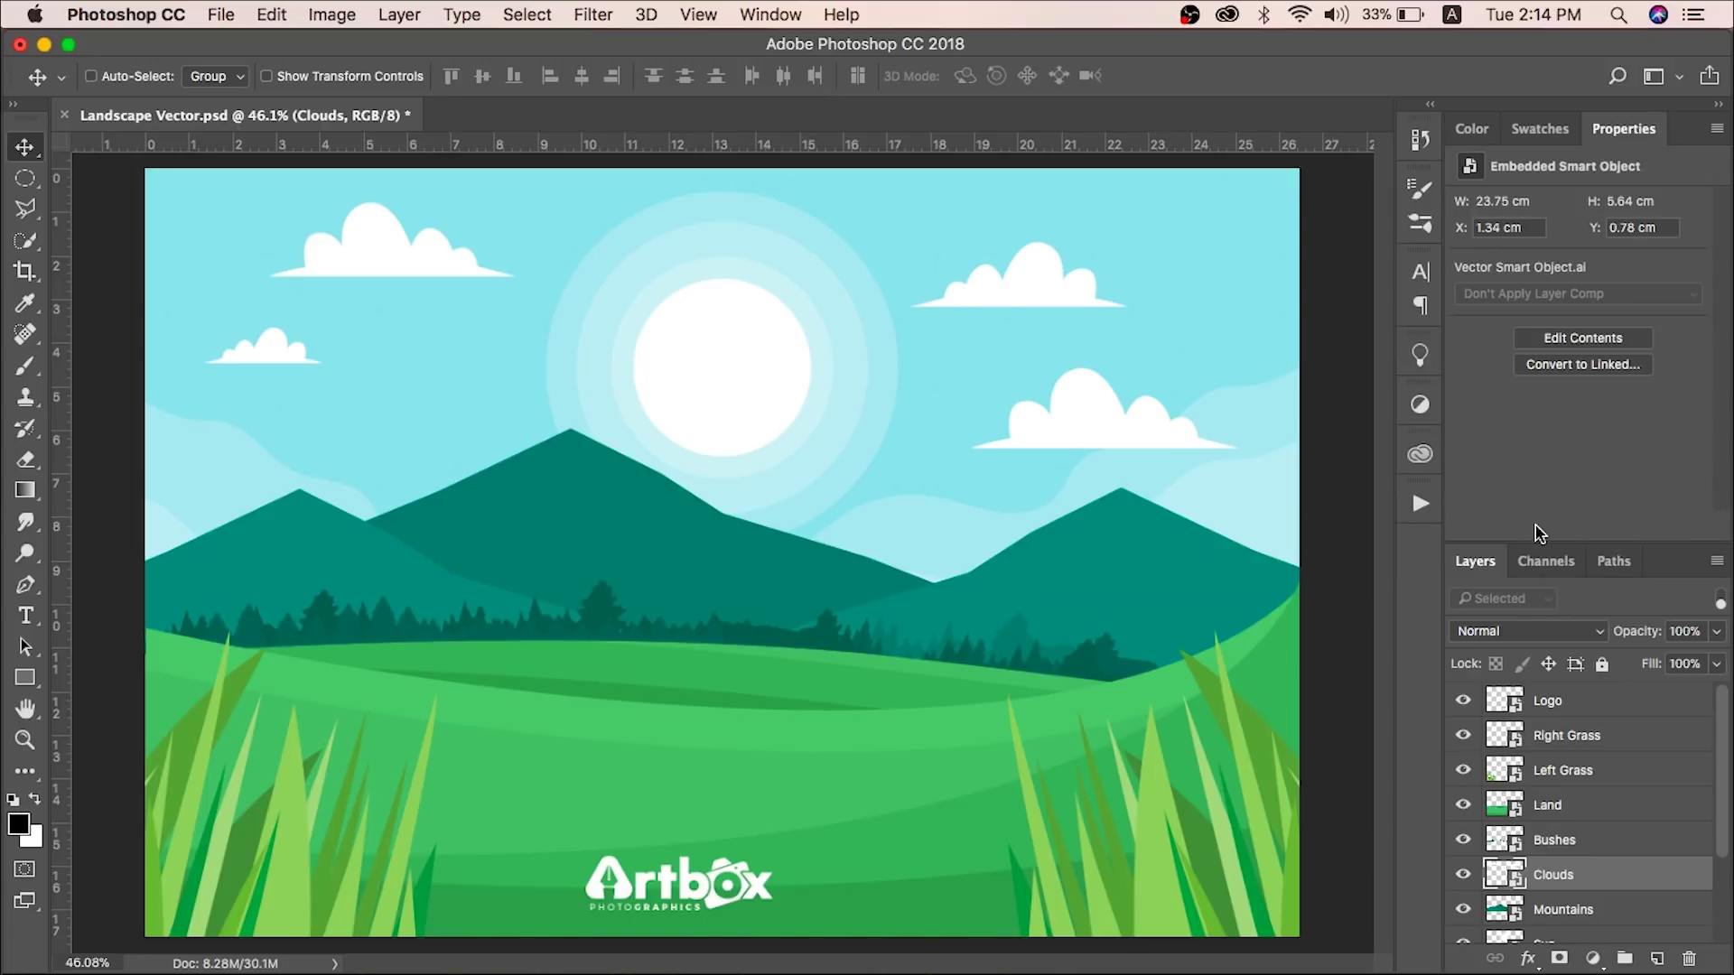
# - Try moving the Clouds and Logo layers together as a multiple selection, and undo the move
pyautogui.keyDown('super'); pyautogui.click(1560, 696); pyautogui.keyUp('super')
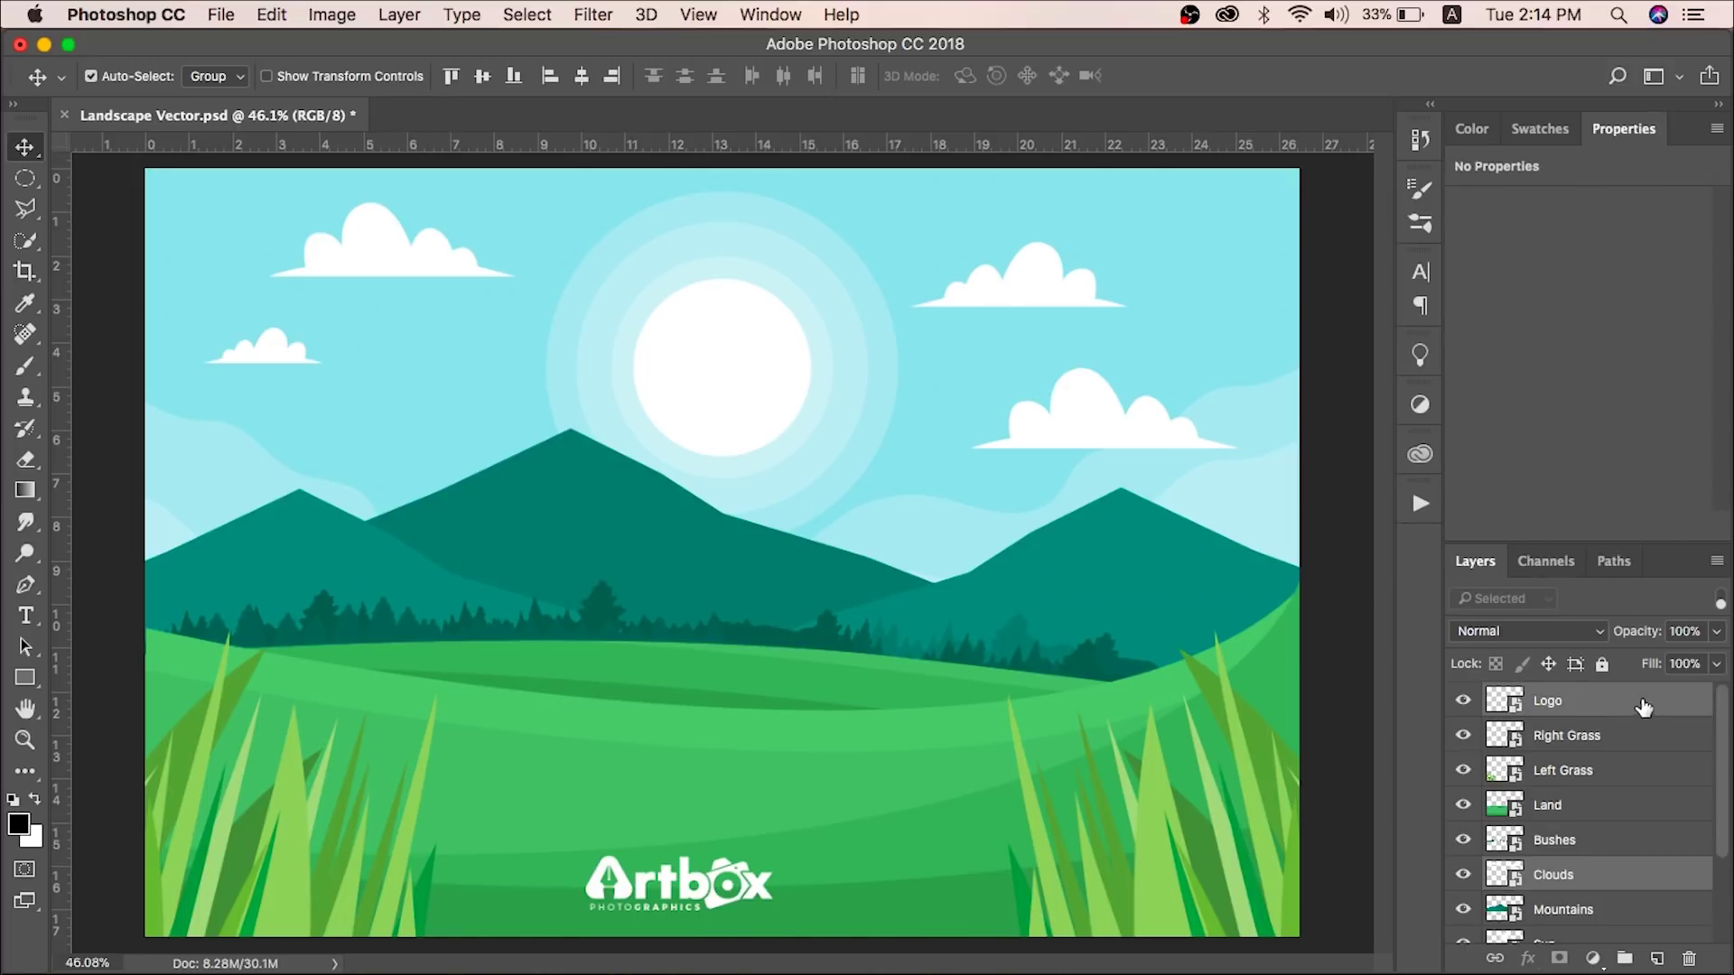
pyautogui.moveTo(891, 827); pyautogui.dragTo(848, 760)
pyautogui.press('super+z')
# - Starting from the Logo layer, temporarily auto-select the Mountains layer and the Clouds layer directly on the canvas
pyautogui.click(1585, 704)
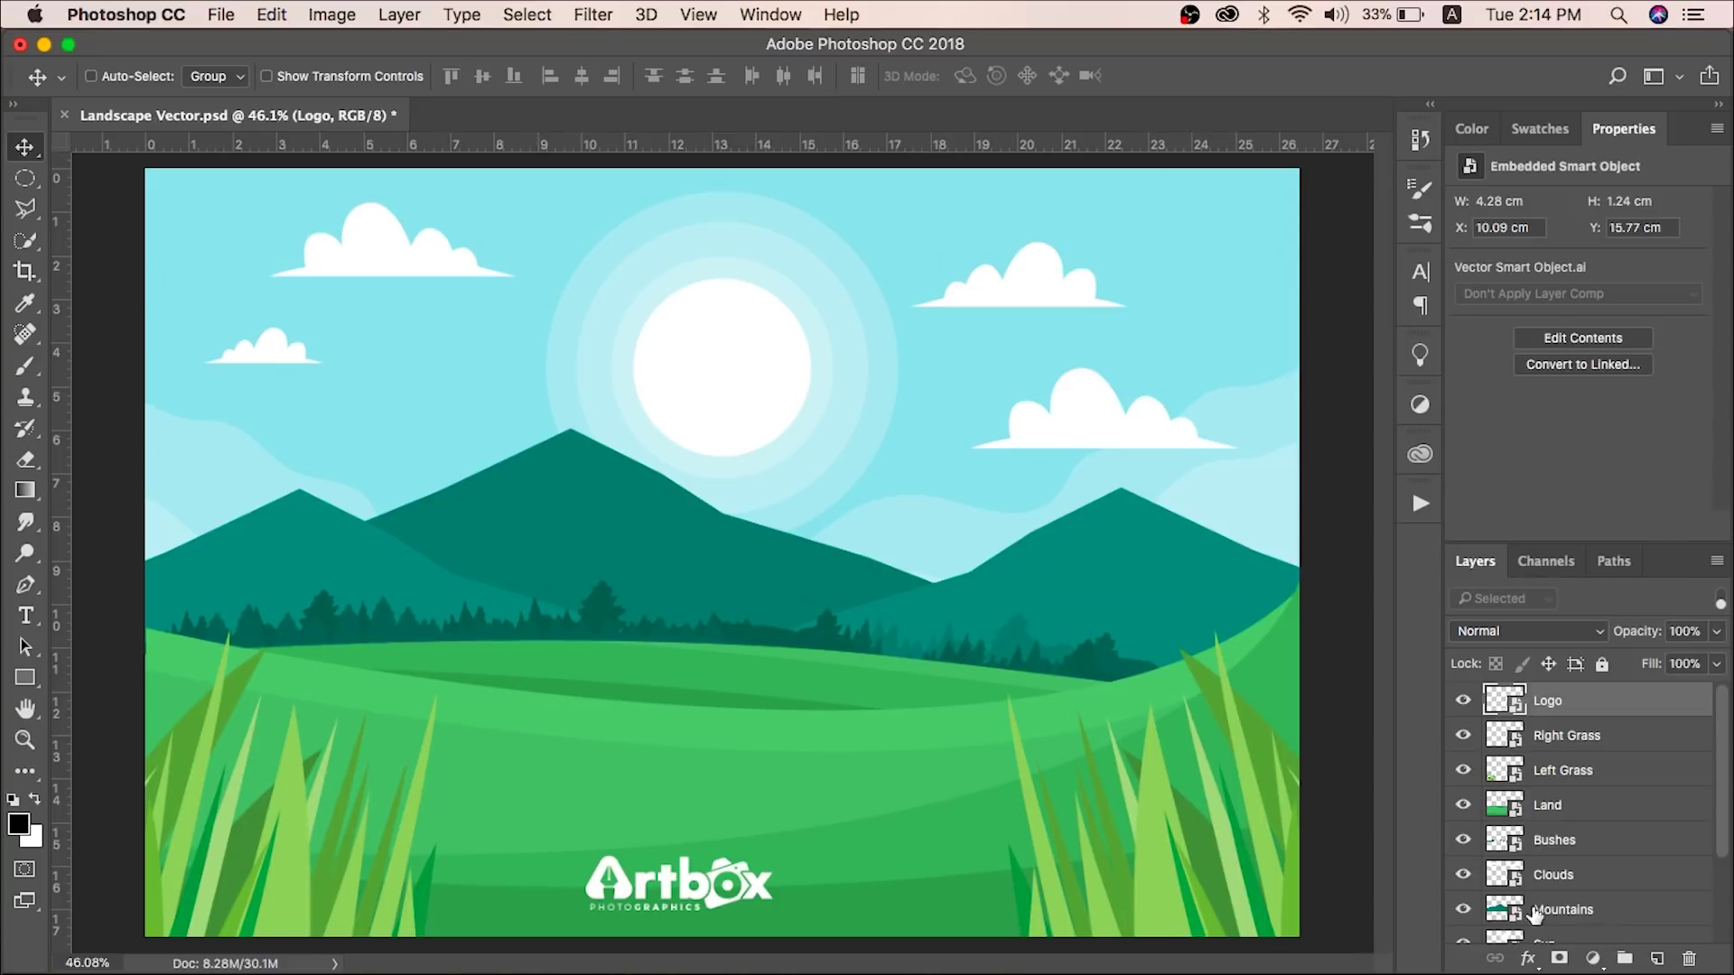
pyautogui.keyDown('super'); pyautogui.click(581, 491); pyautogui.keyUp('super')
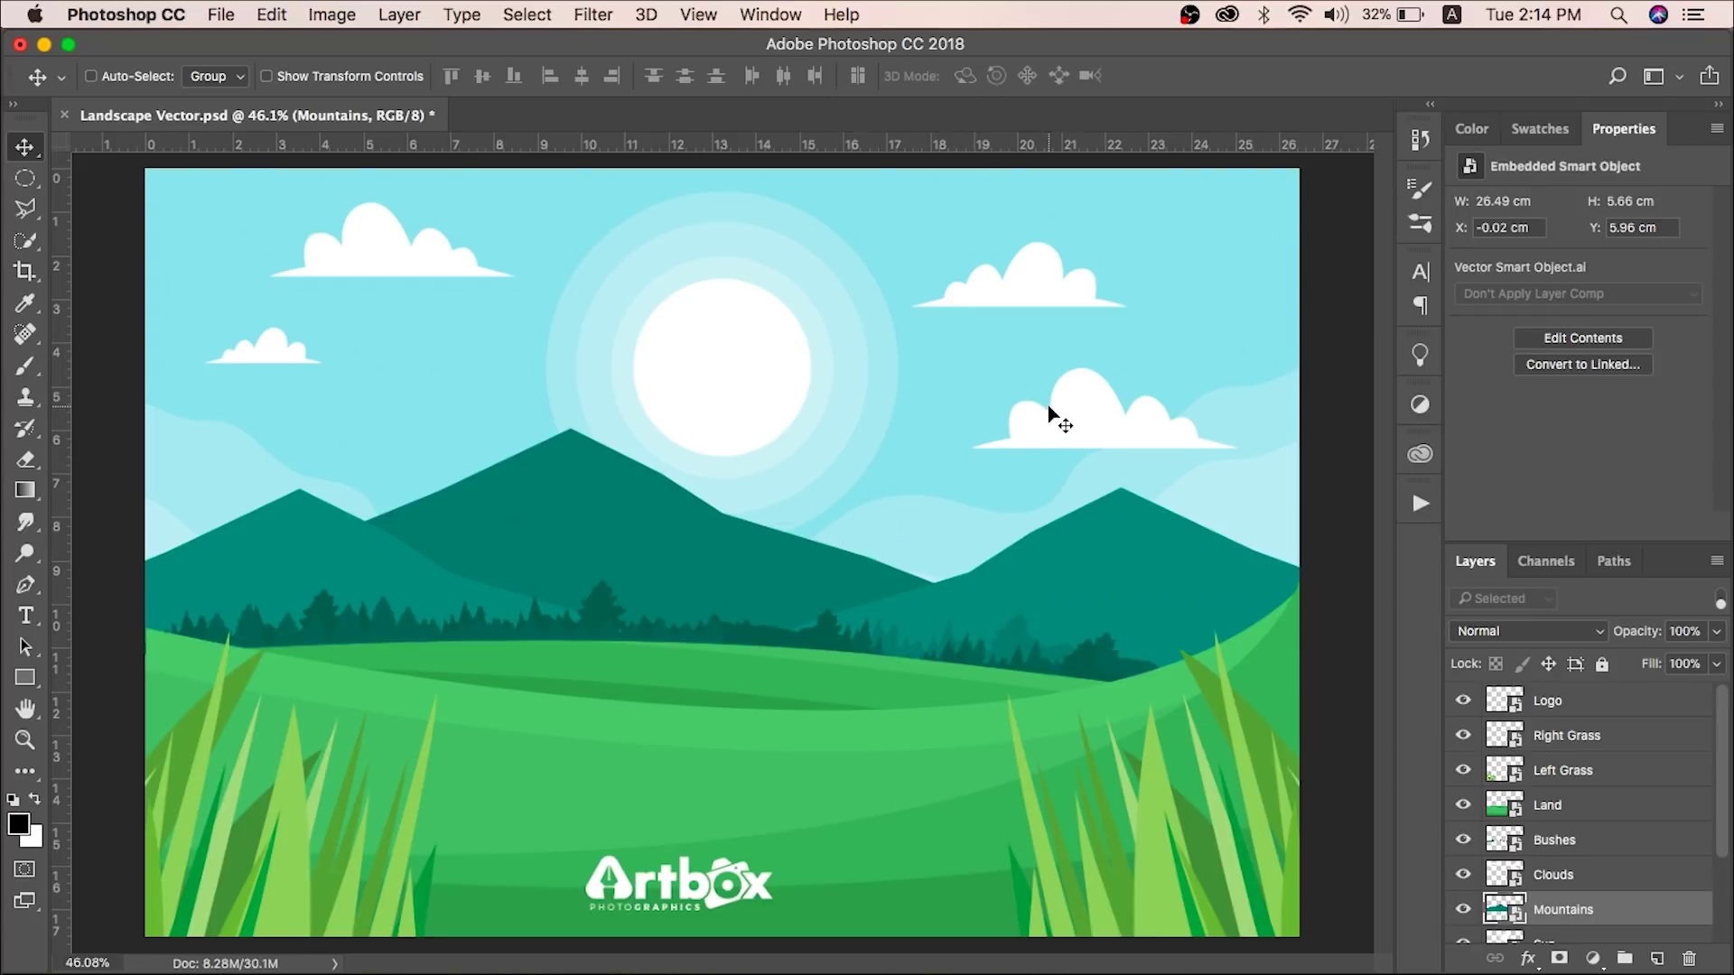
pyautogui.keyDown('super'); pyautogui.click(1076, 415); pyautogui.keyUp('super')
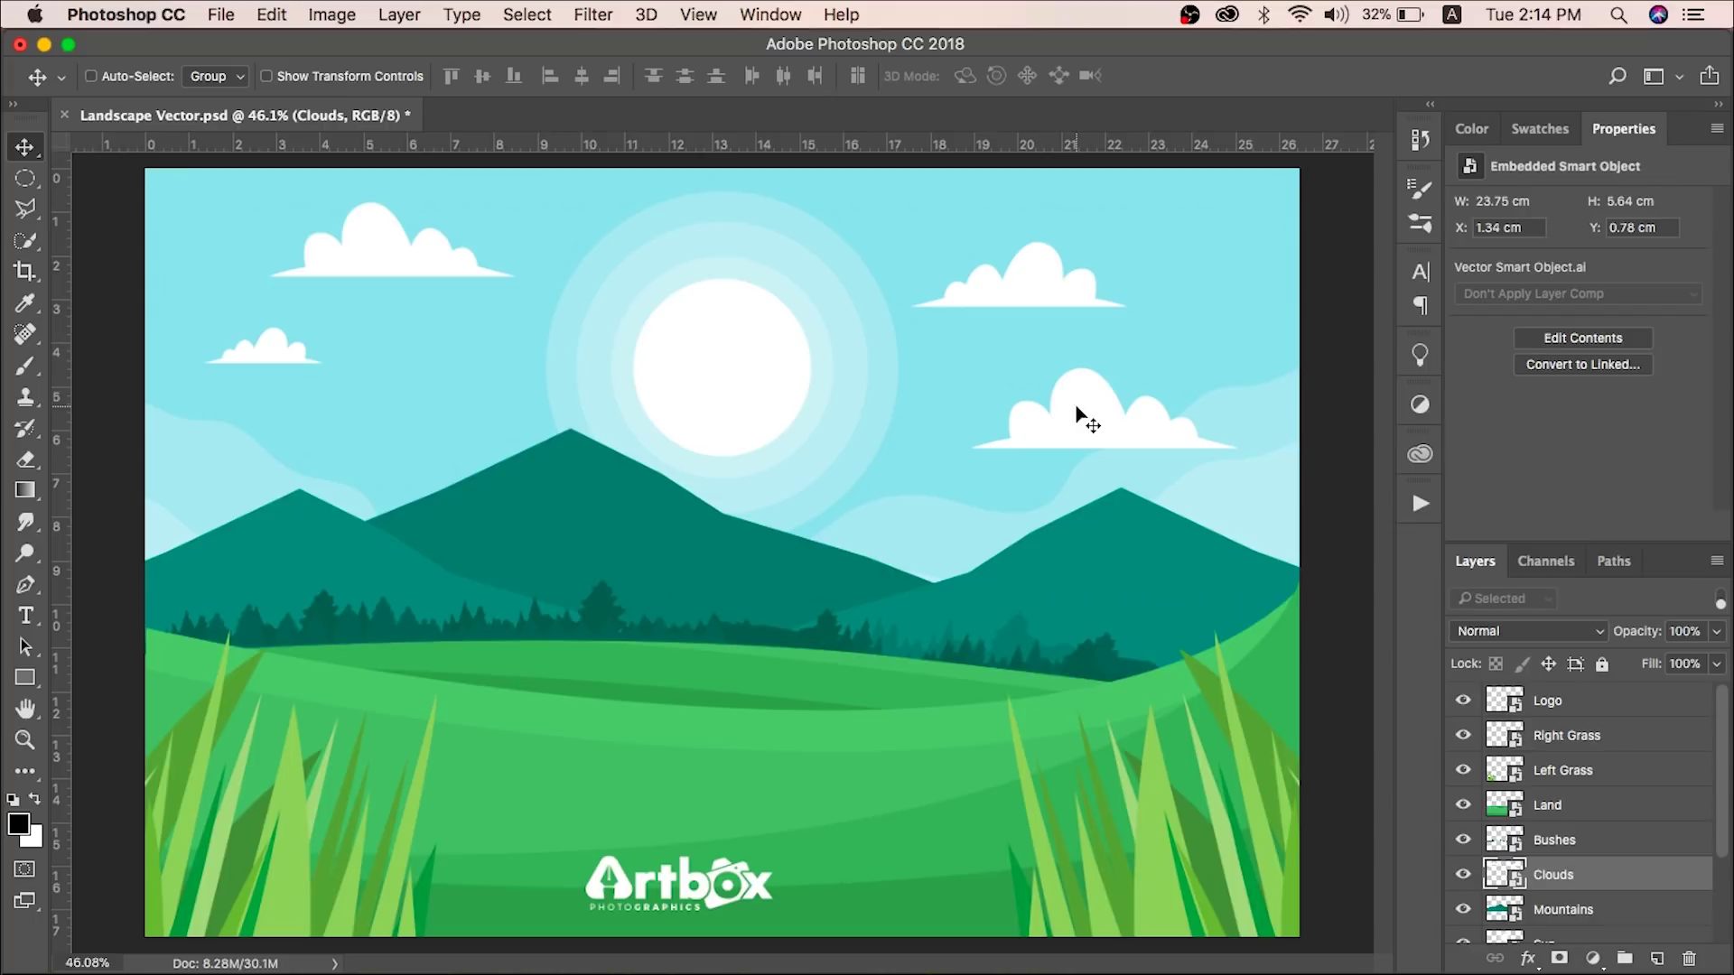
# - Add the Sun, Mountains and Land layers to the Clouds selection by picking them on the canvas, and review the selected layers
pyautogui.press('super')
pyautogui.keyDown('shift'); pyautogui.click(708, 363); pyautogui.keyUp('shift')
pyautogui.scroll(-3, 1580, 822)
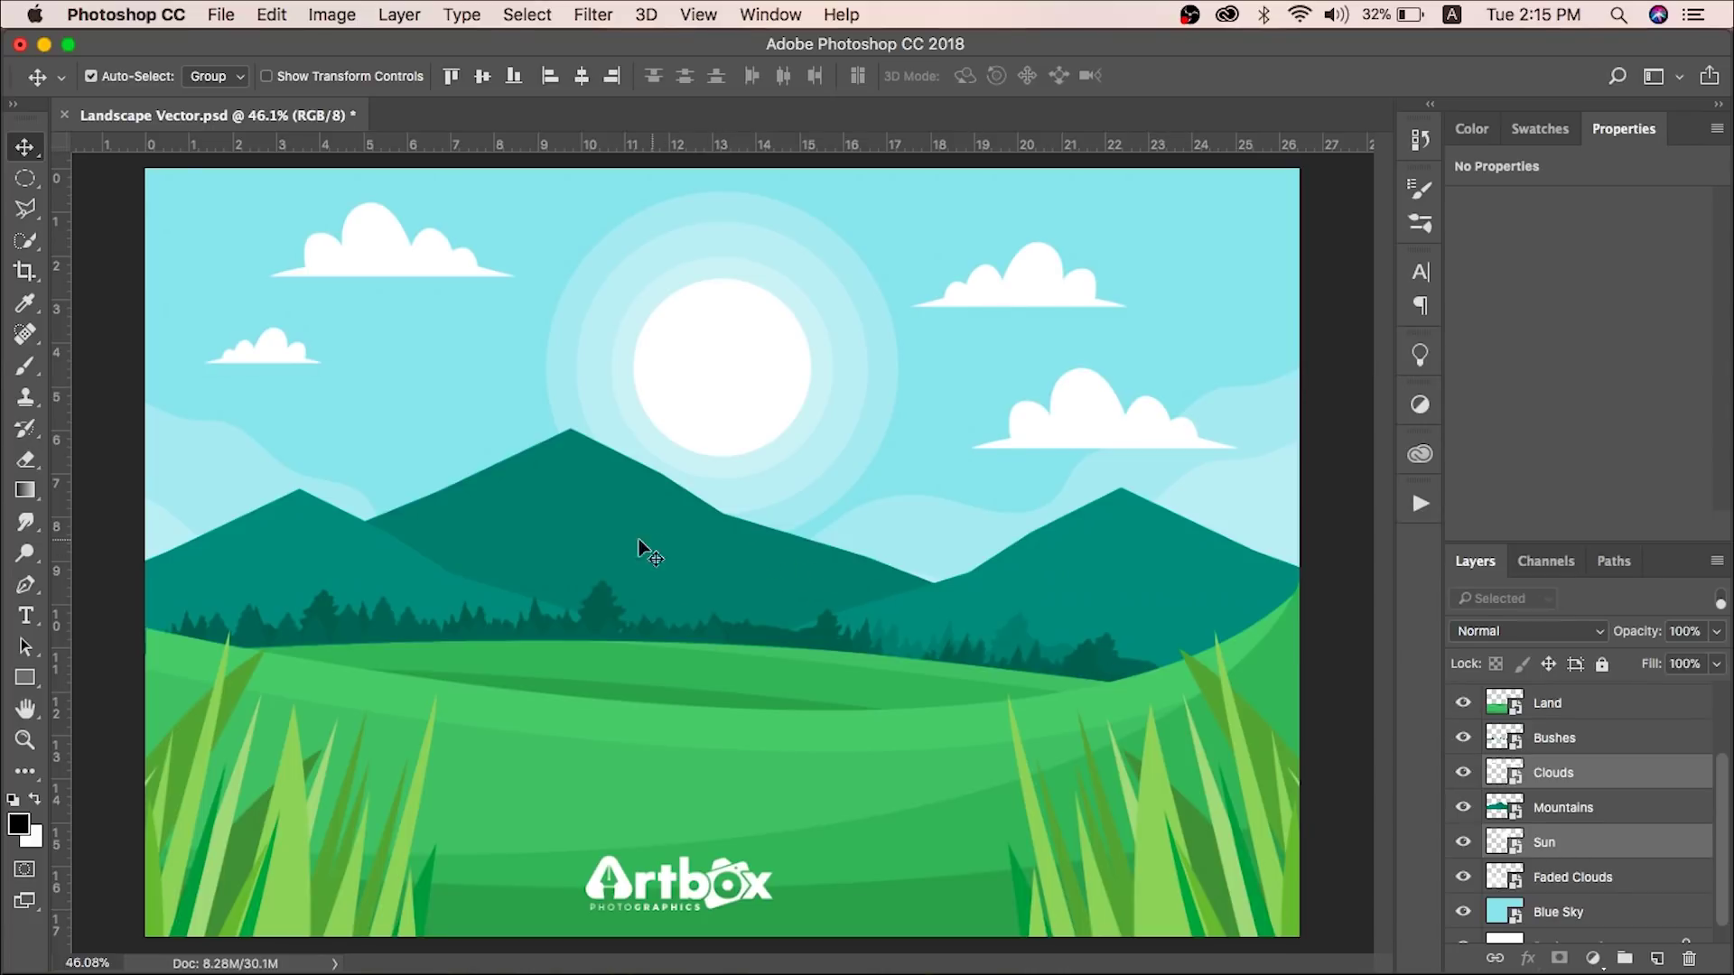
pyautogui.keyDown('shift'); pyautogui.click(585, 534); pyautogui.keyUp('shift')
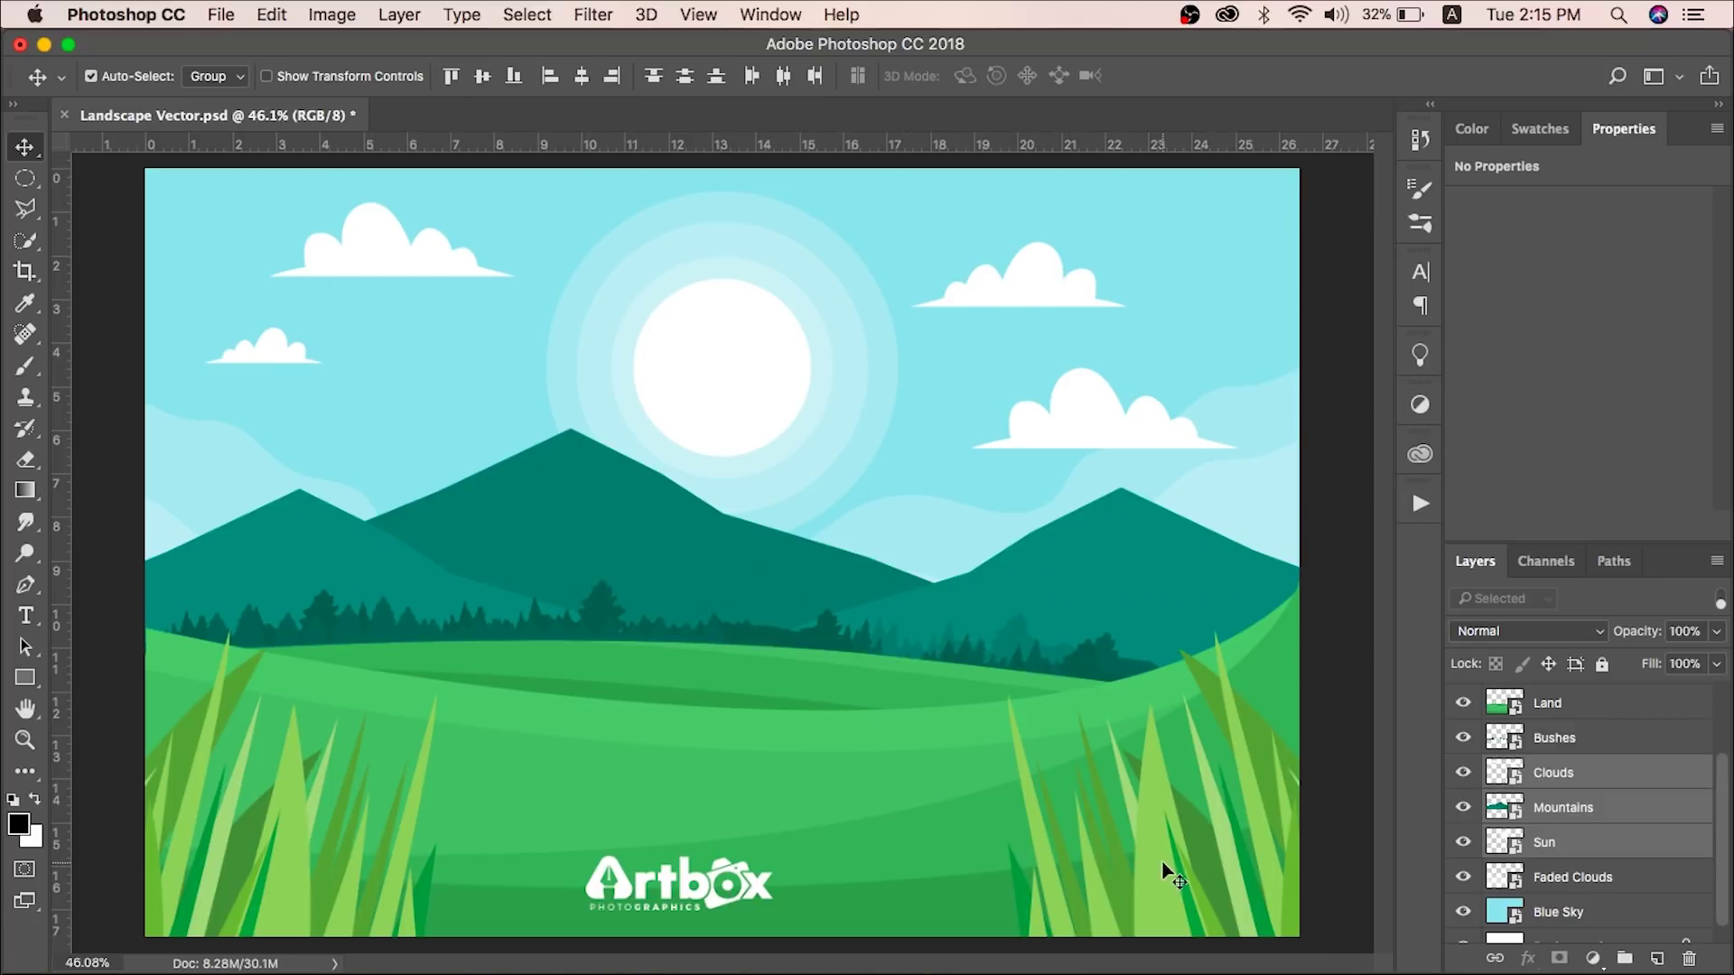
pyautogui.keyDown('shift'); pyautogui.click(872, 794); pyautogui.keyUp('shift')
pyautogui.scroll(3, 1636, 762)
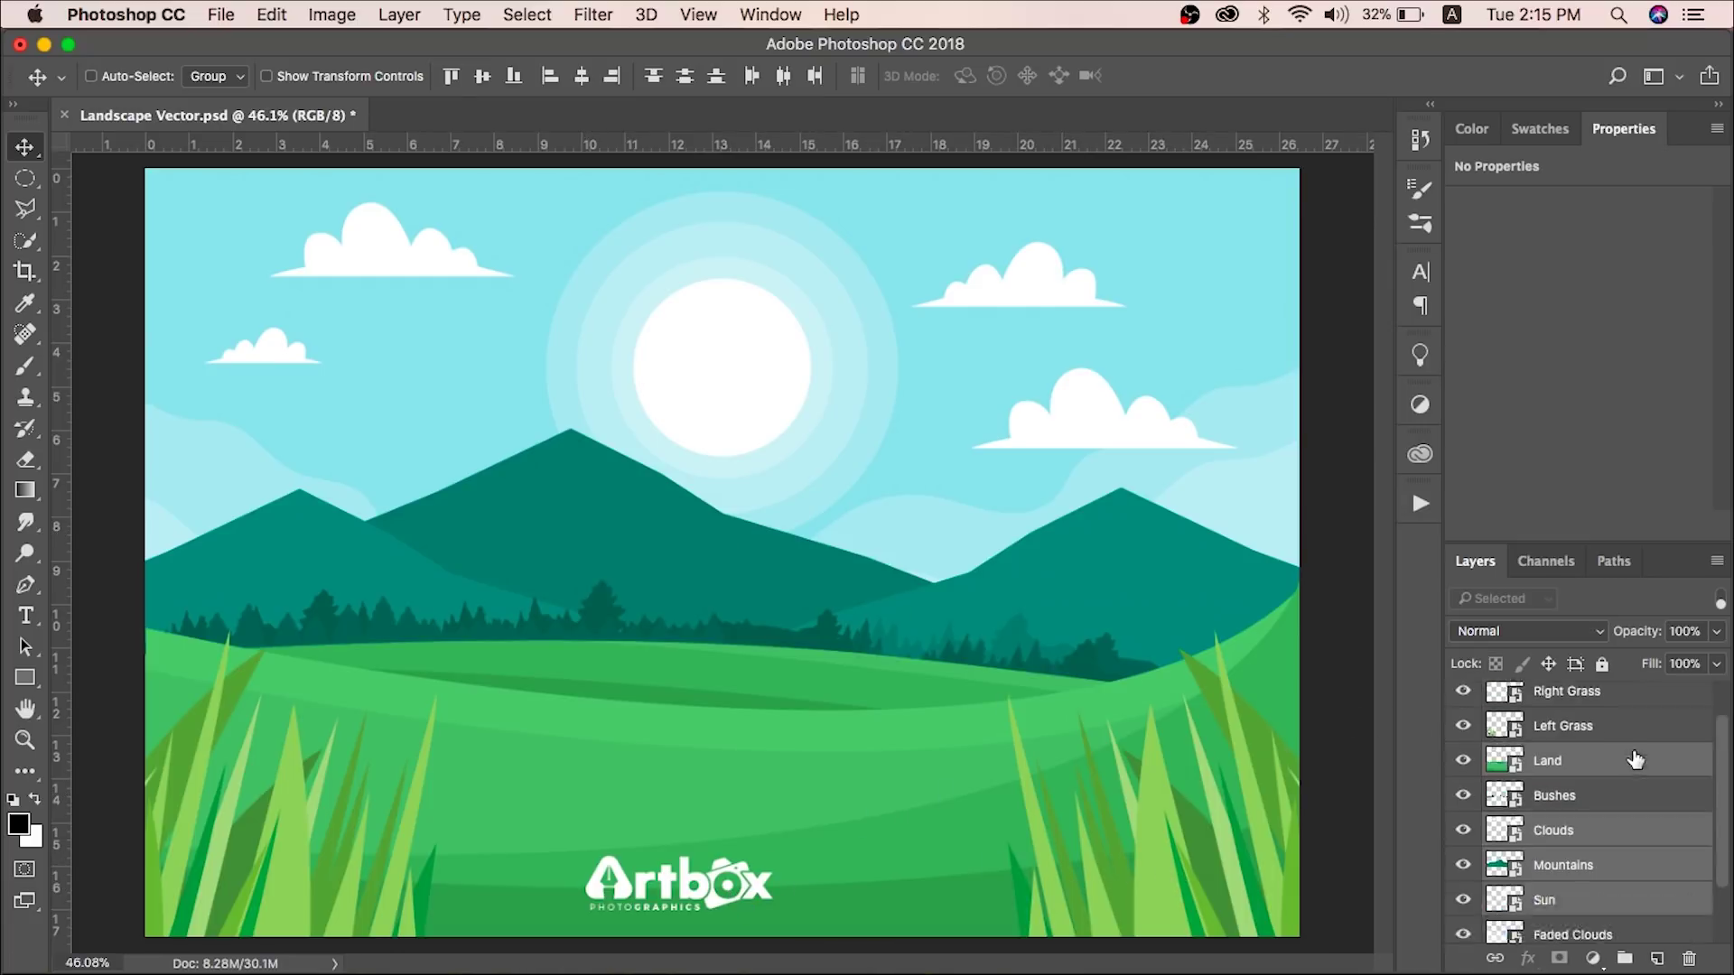
pyautogui.scroll(-3, 1614, 872)
pyautogui.scroll(3, 1584, 748)
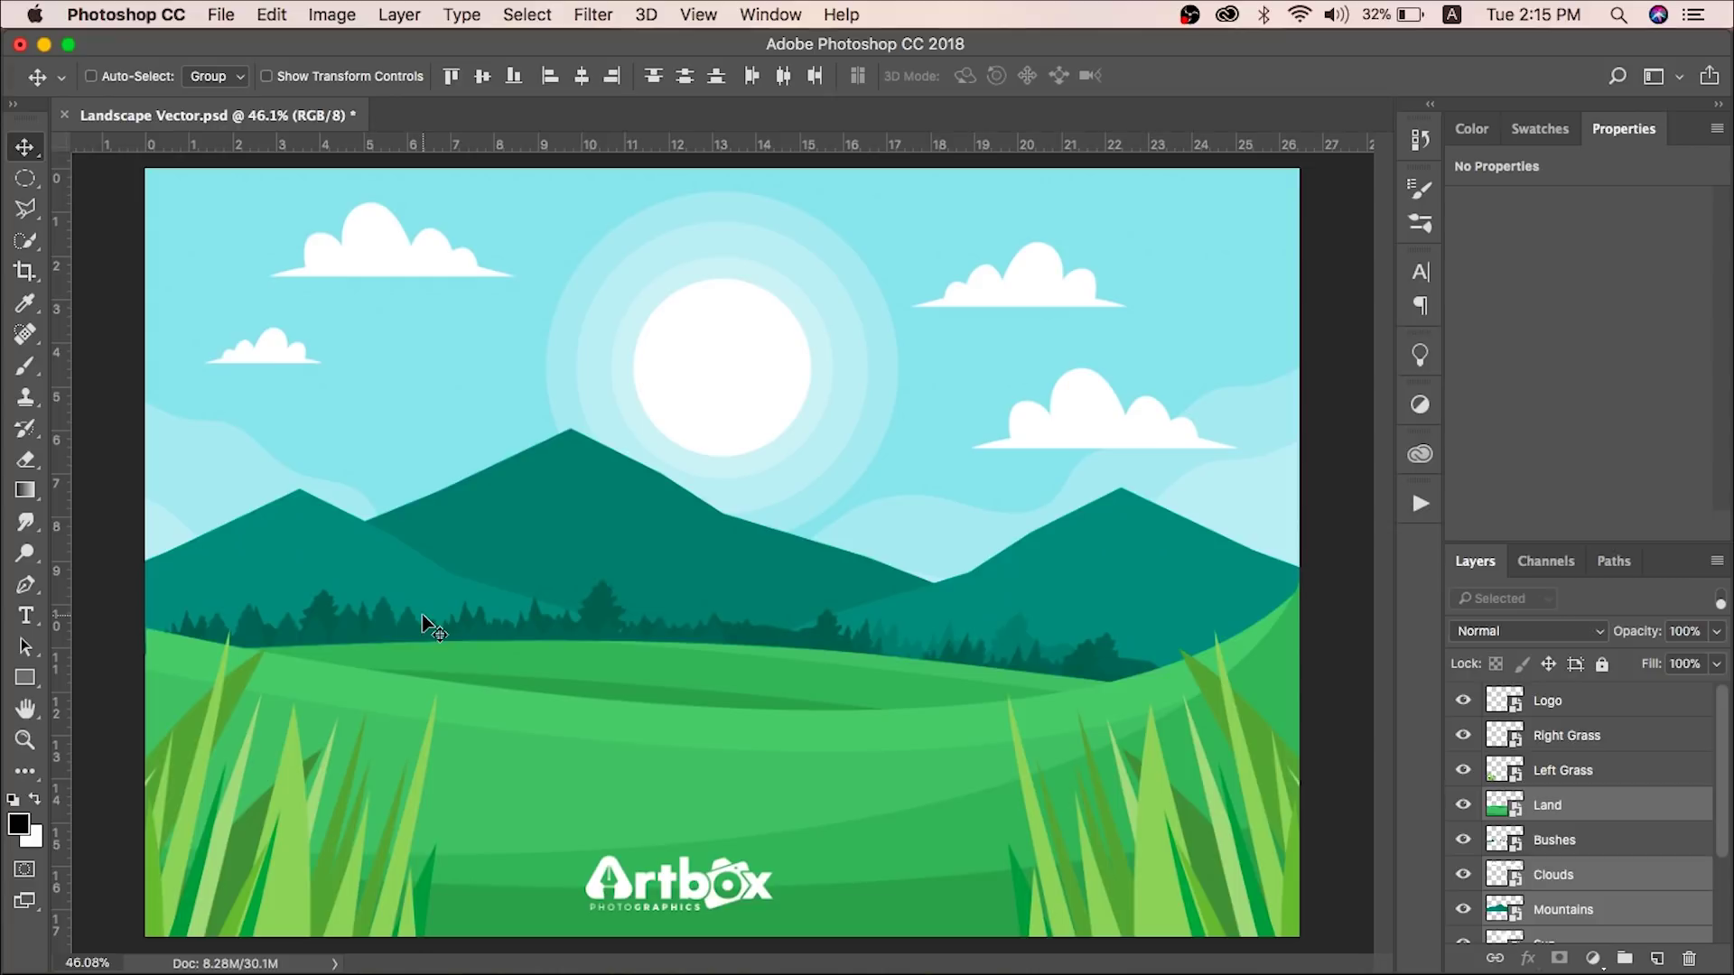
# - Enable Auto-Select for the Move tool and pick the Blue Sky layer, followed by Mountains together with Sun, on the canvas
pyautogui.click(90, 76)
pyautogui.scroll(-3, 1486, 770)
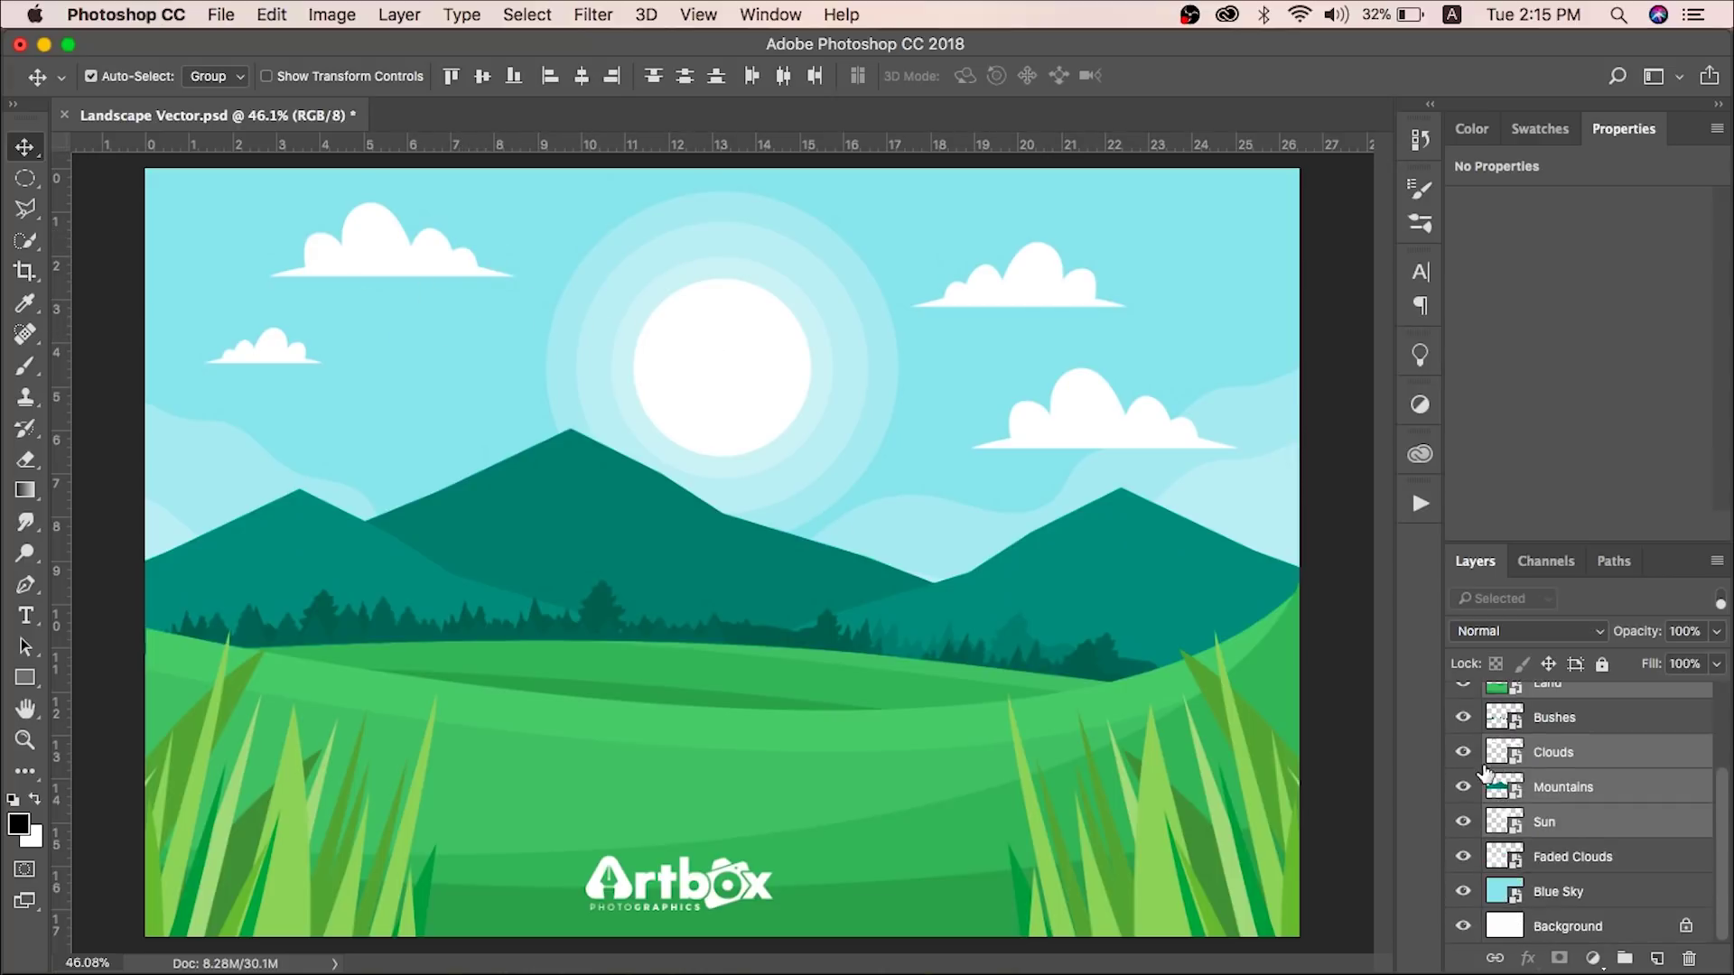
pyautogui.click(917, 219)
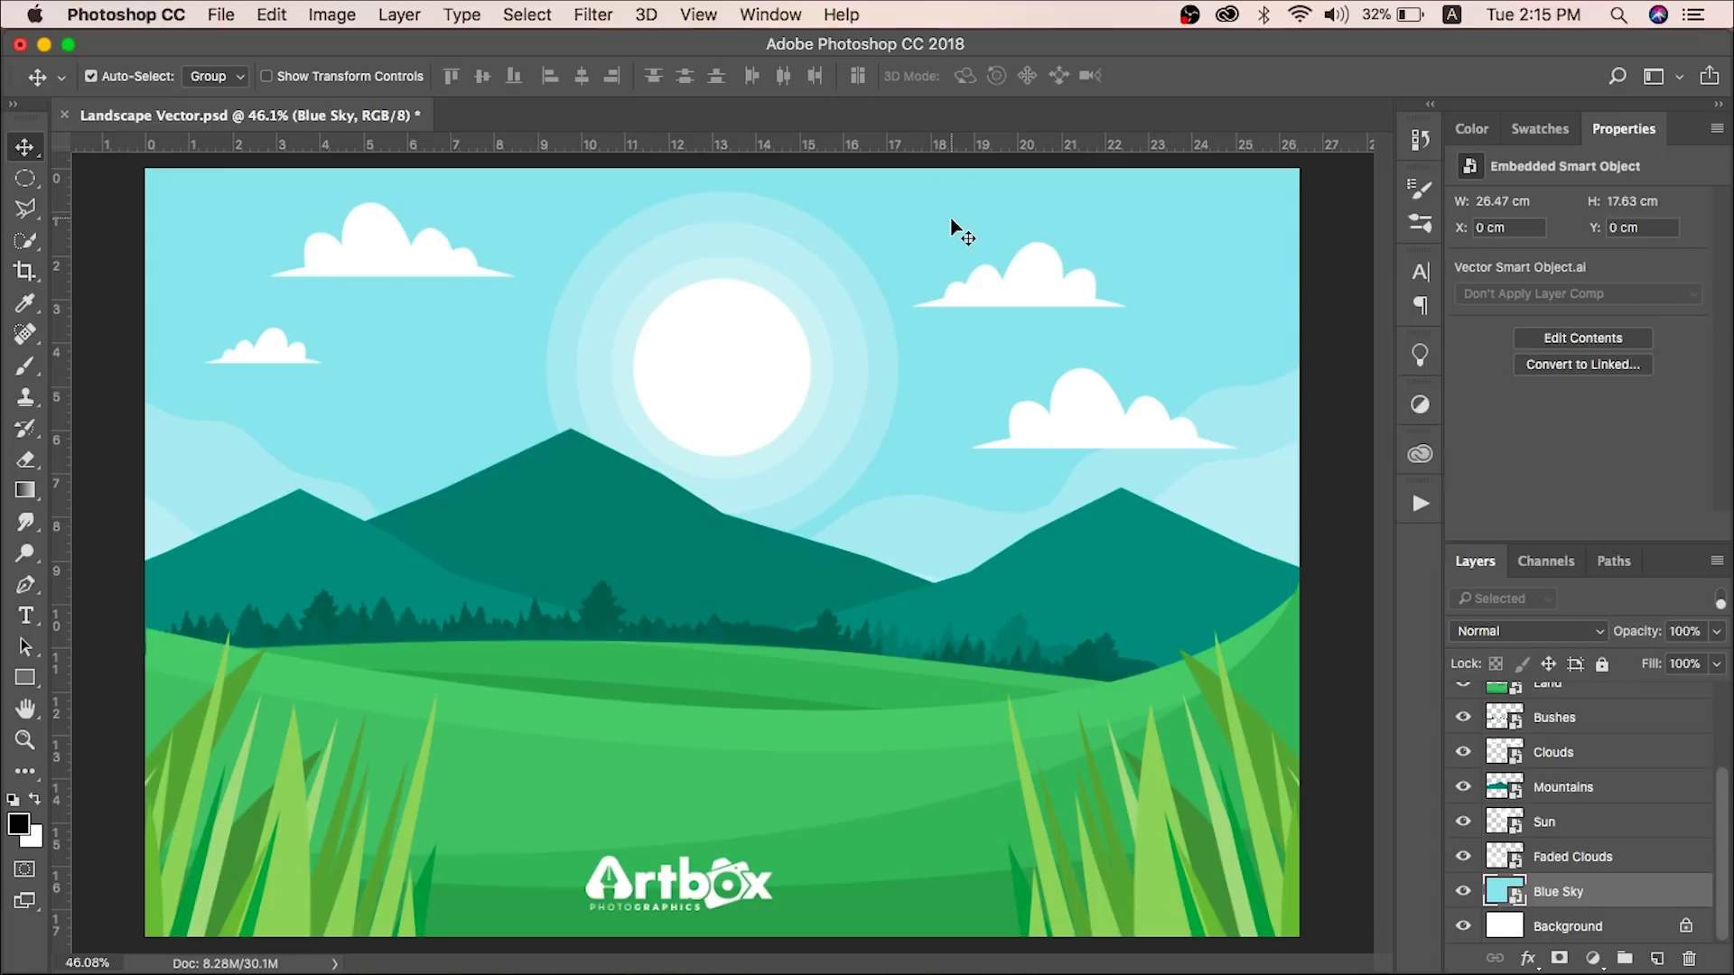
pyautogui.click(711, 545)
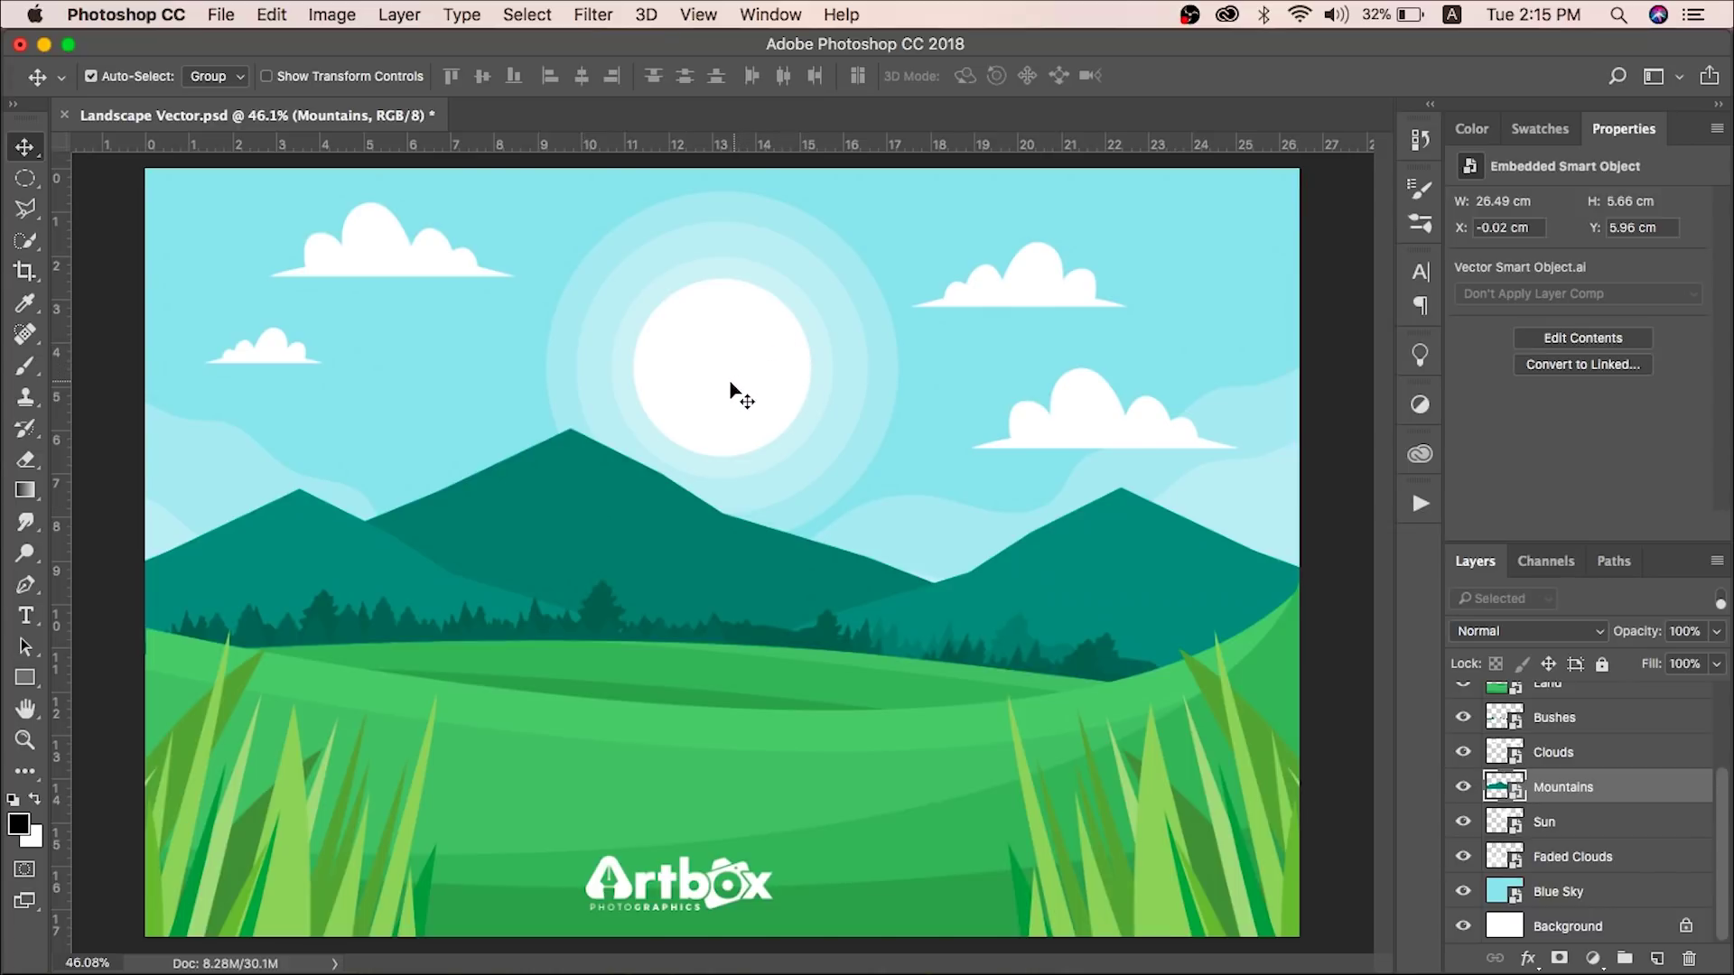
pyautogui.keyDown('shift'); pyautogui.click(713, 361); pyautogui.keyUp('shift')
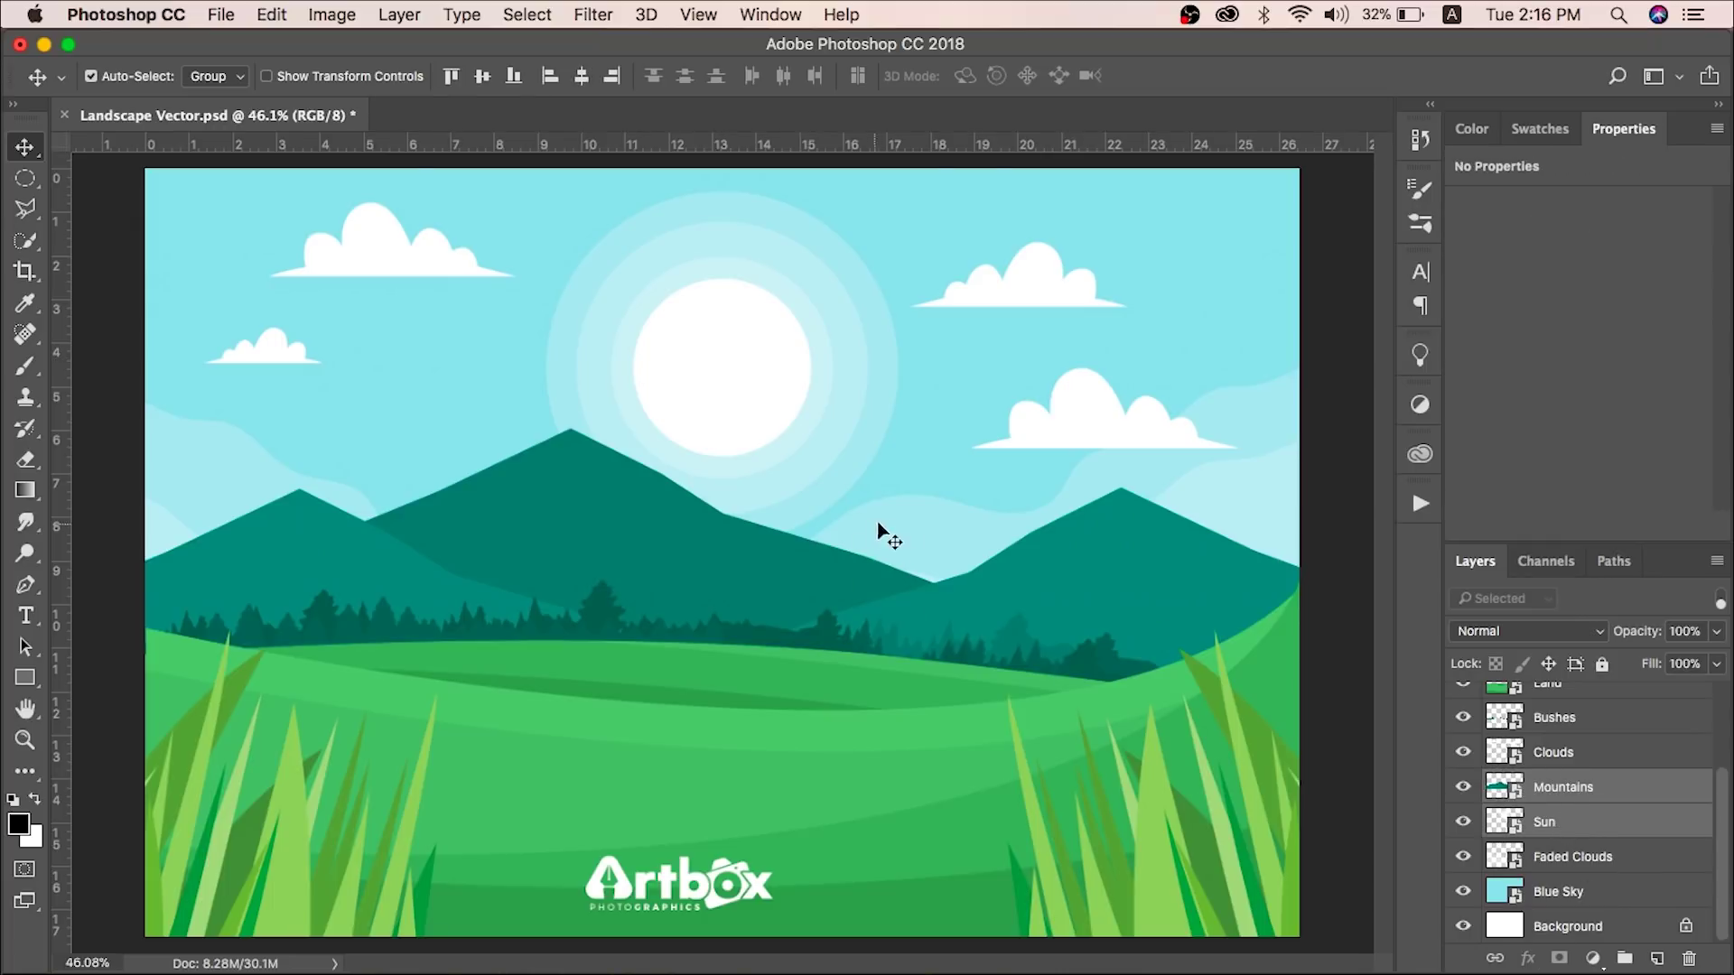
# - Group the Logo, Right Grass, Left Grass and Land layers and expand the new group
pyautogui.scroll(3, 1562, 826)
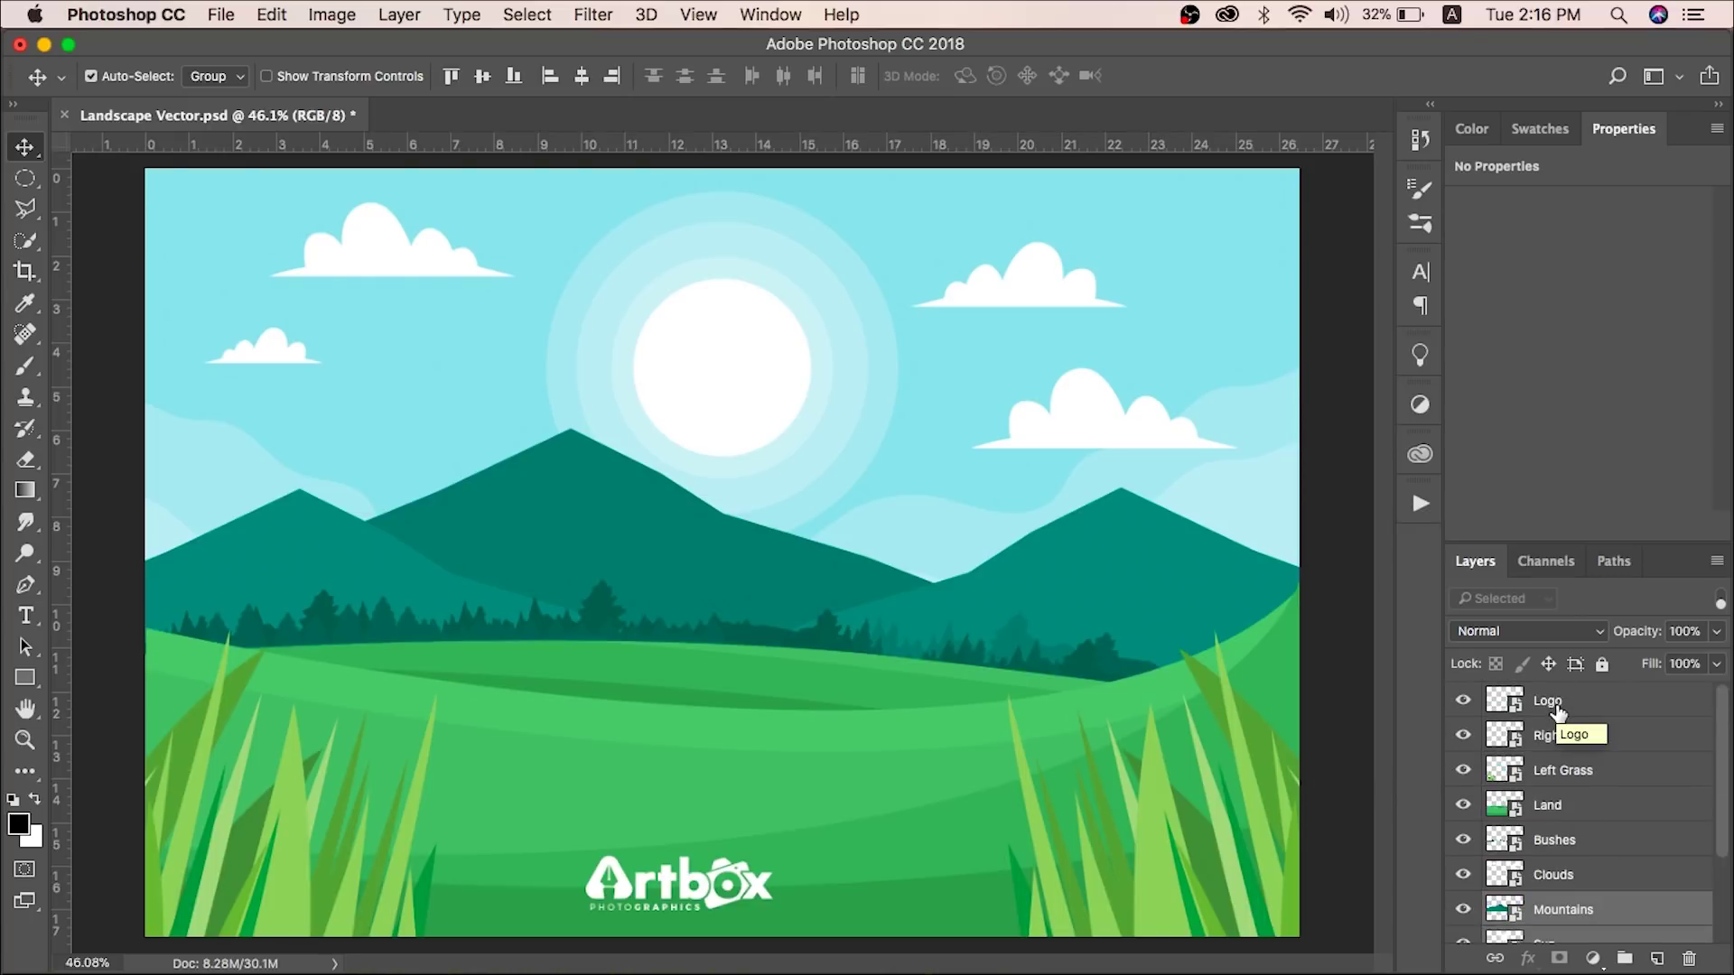
pyautogui.click(1585, 705)
pyautogui.keyDown('shift'); pyautogui.click(1598, 813); pyautogui.keyUp('shift')
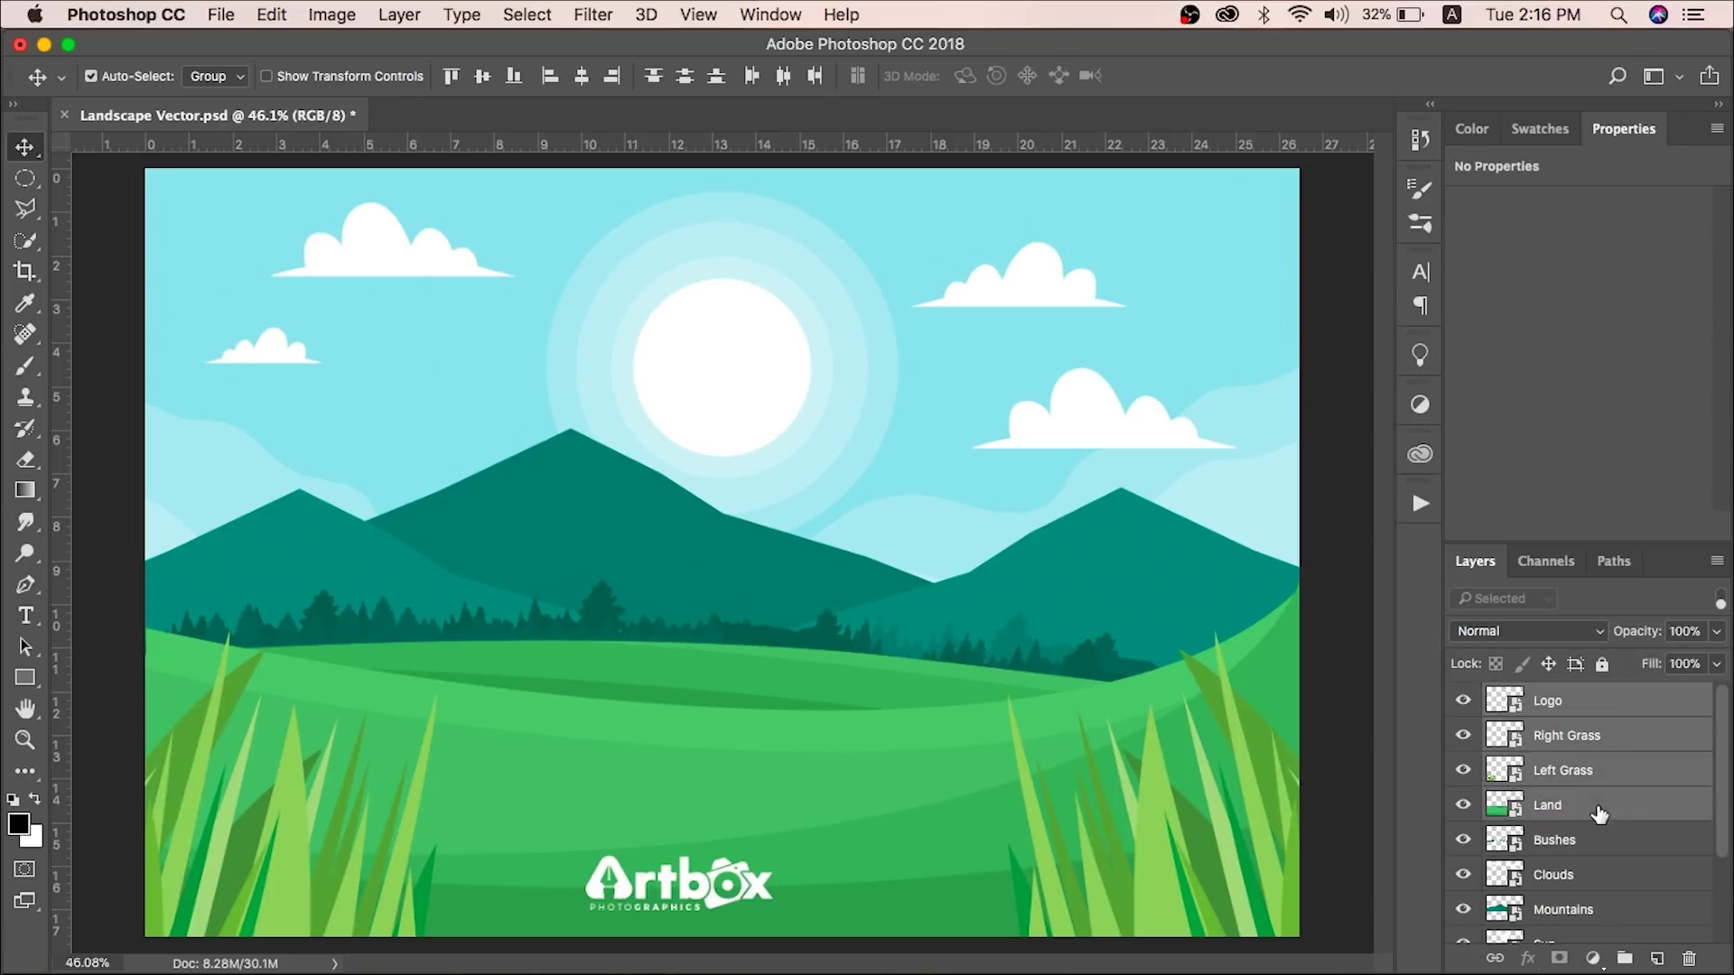
pyautogui.press('super')
pyautogui.press('super+g')
pyautogui.click(1489, 696)
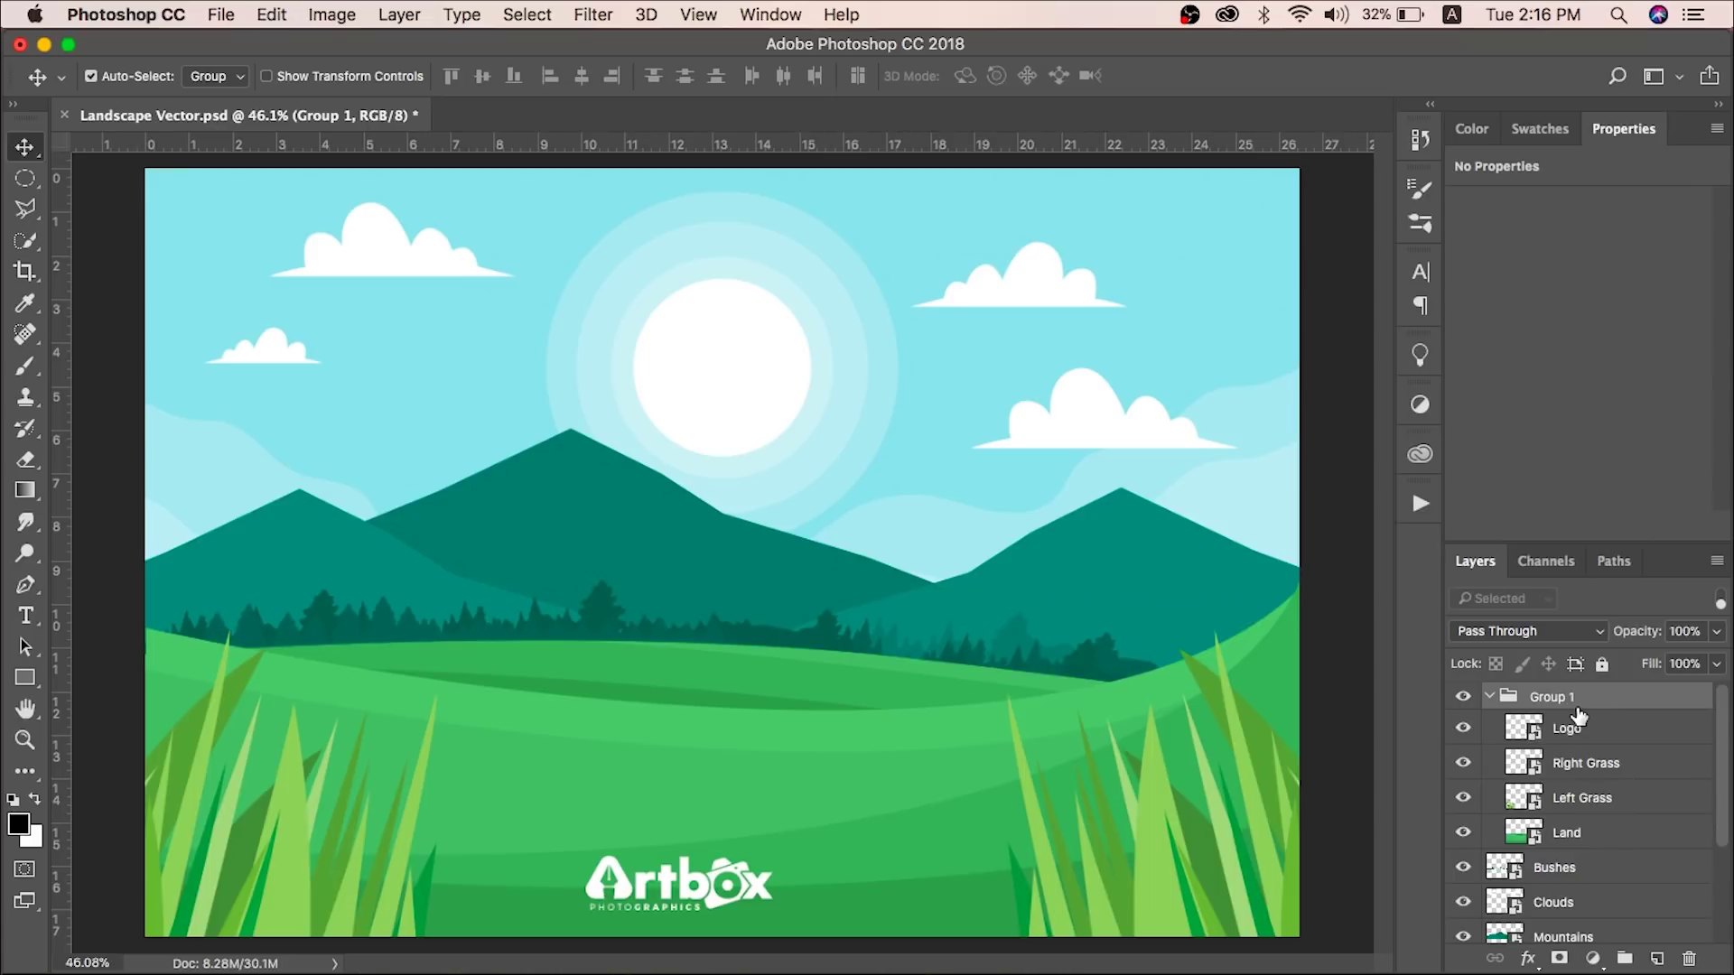
# - Select the Clouds layer, and use Auto-Select in Group mode to select the whole group through the logo on the canvas
pyautogui.click(1569, 902)
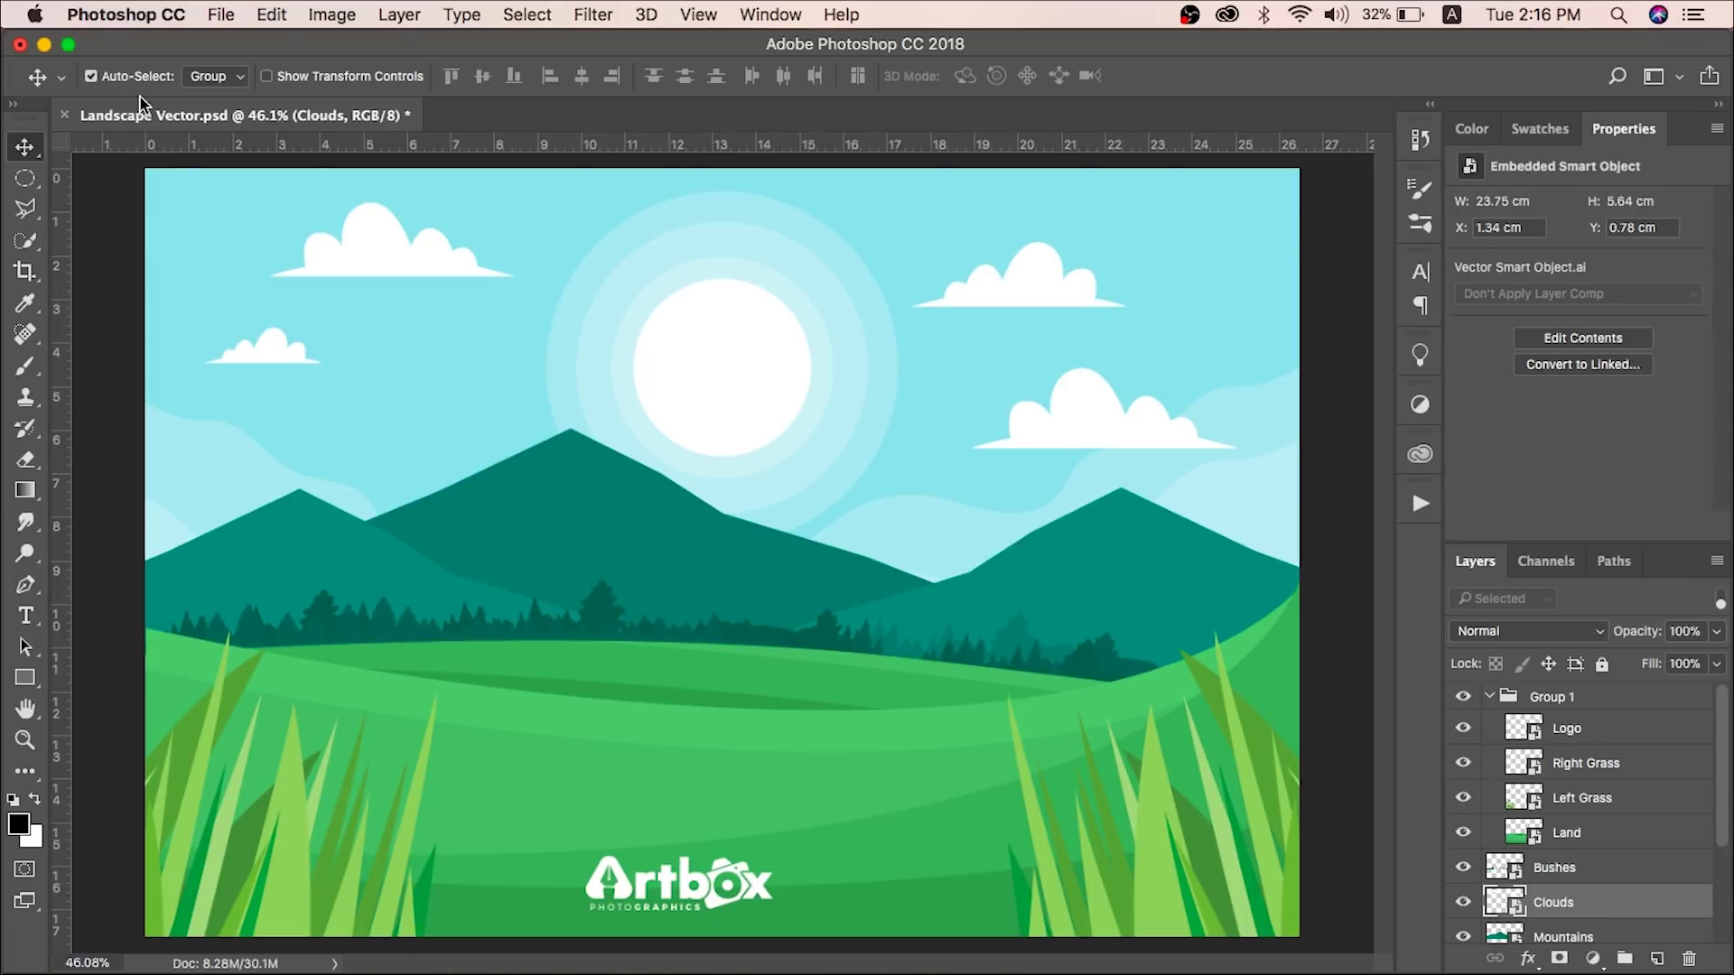
pyautogui.click(91, 77)
pyautogui.click(716, 894)
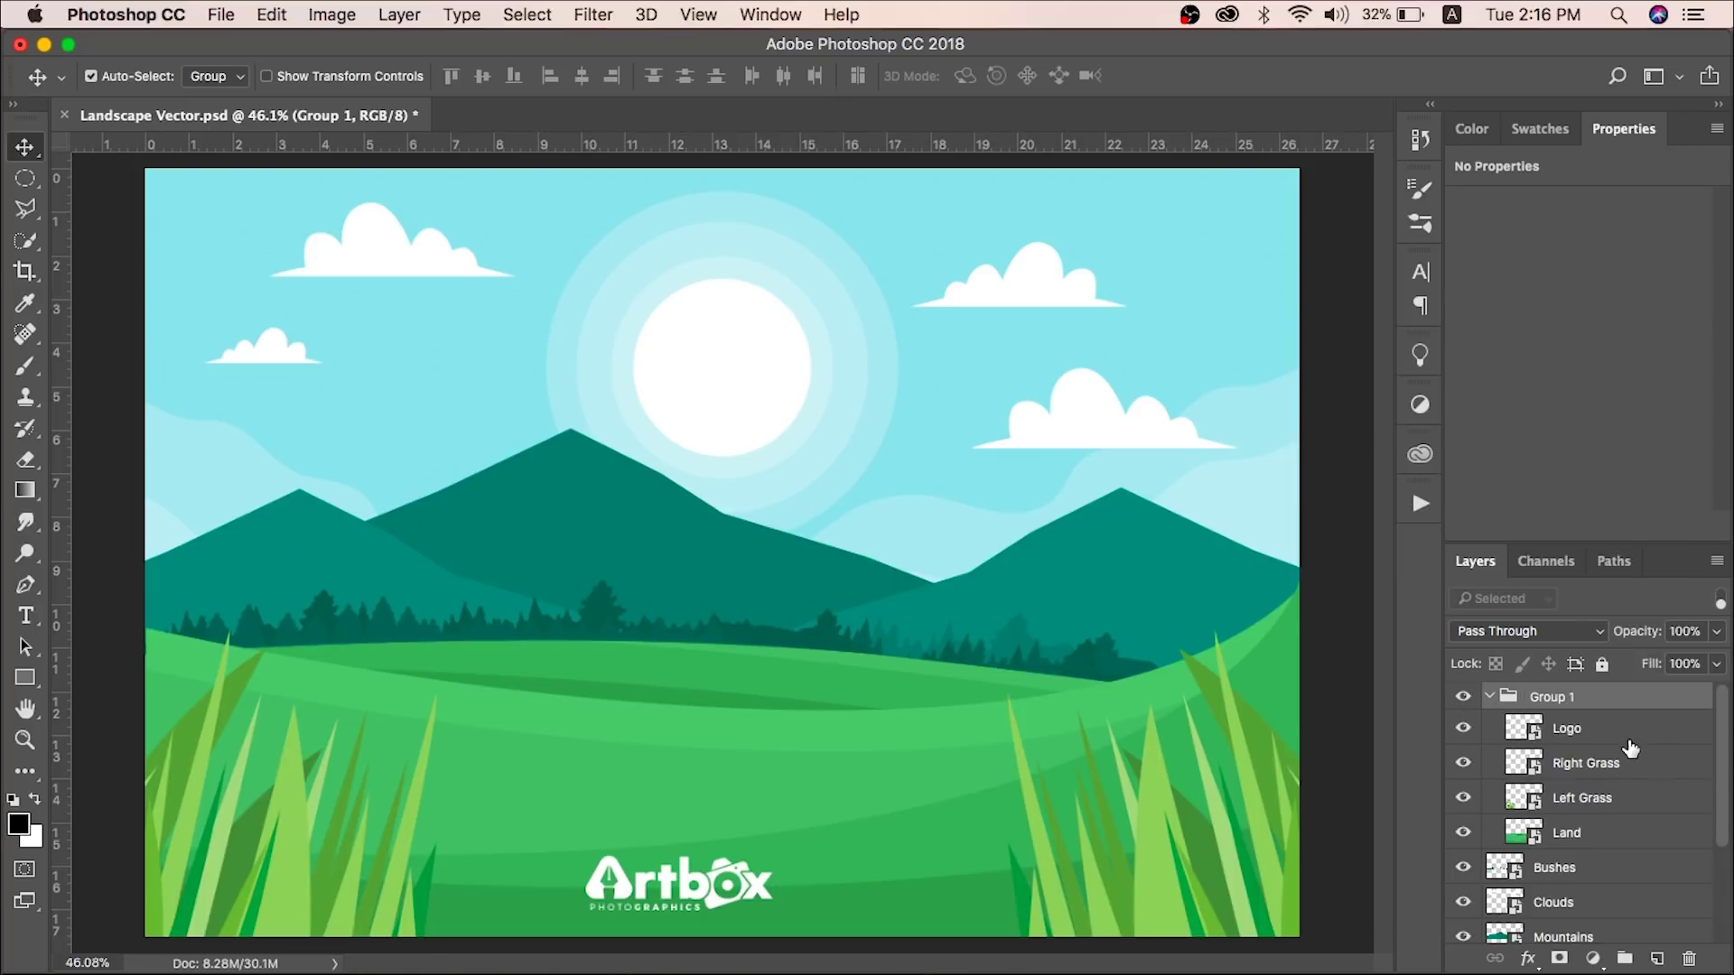
# - Set Auto-Select to Layer and pick the Logo and Right Grass layers individually on the canvas
pyautogui.click(215, 80)
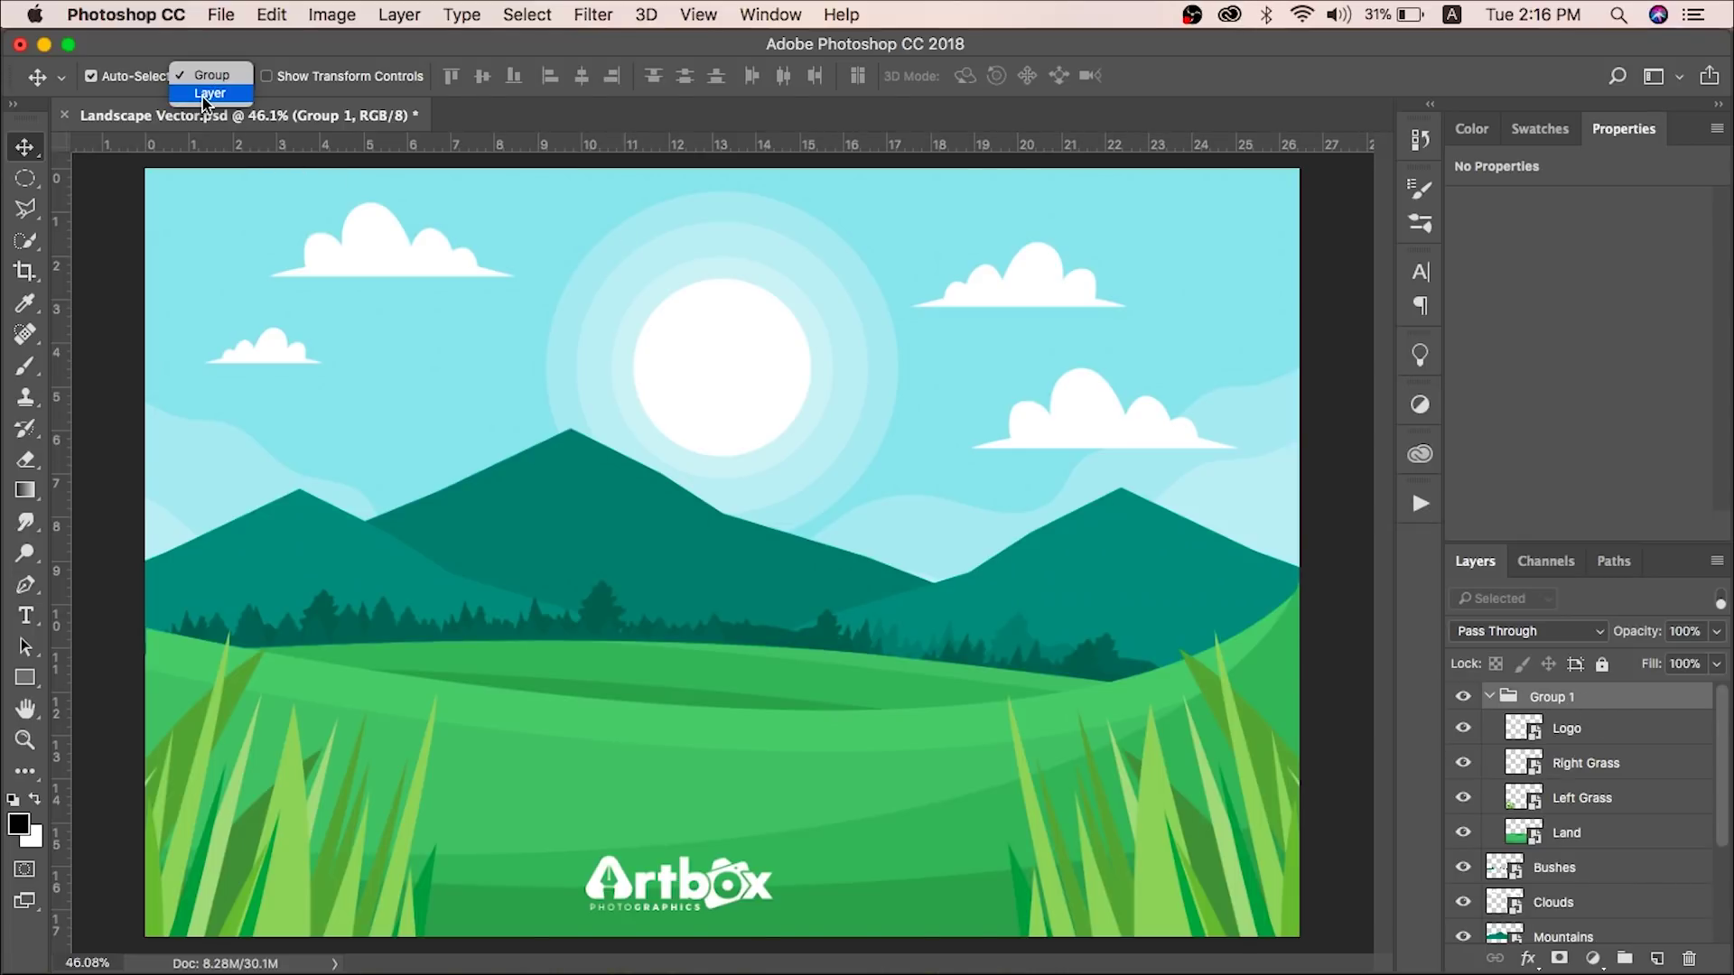
pyautogui.click(203, 94)
pyautogui.click(210, 79)
pyautogui.click(669, 876)
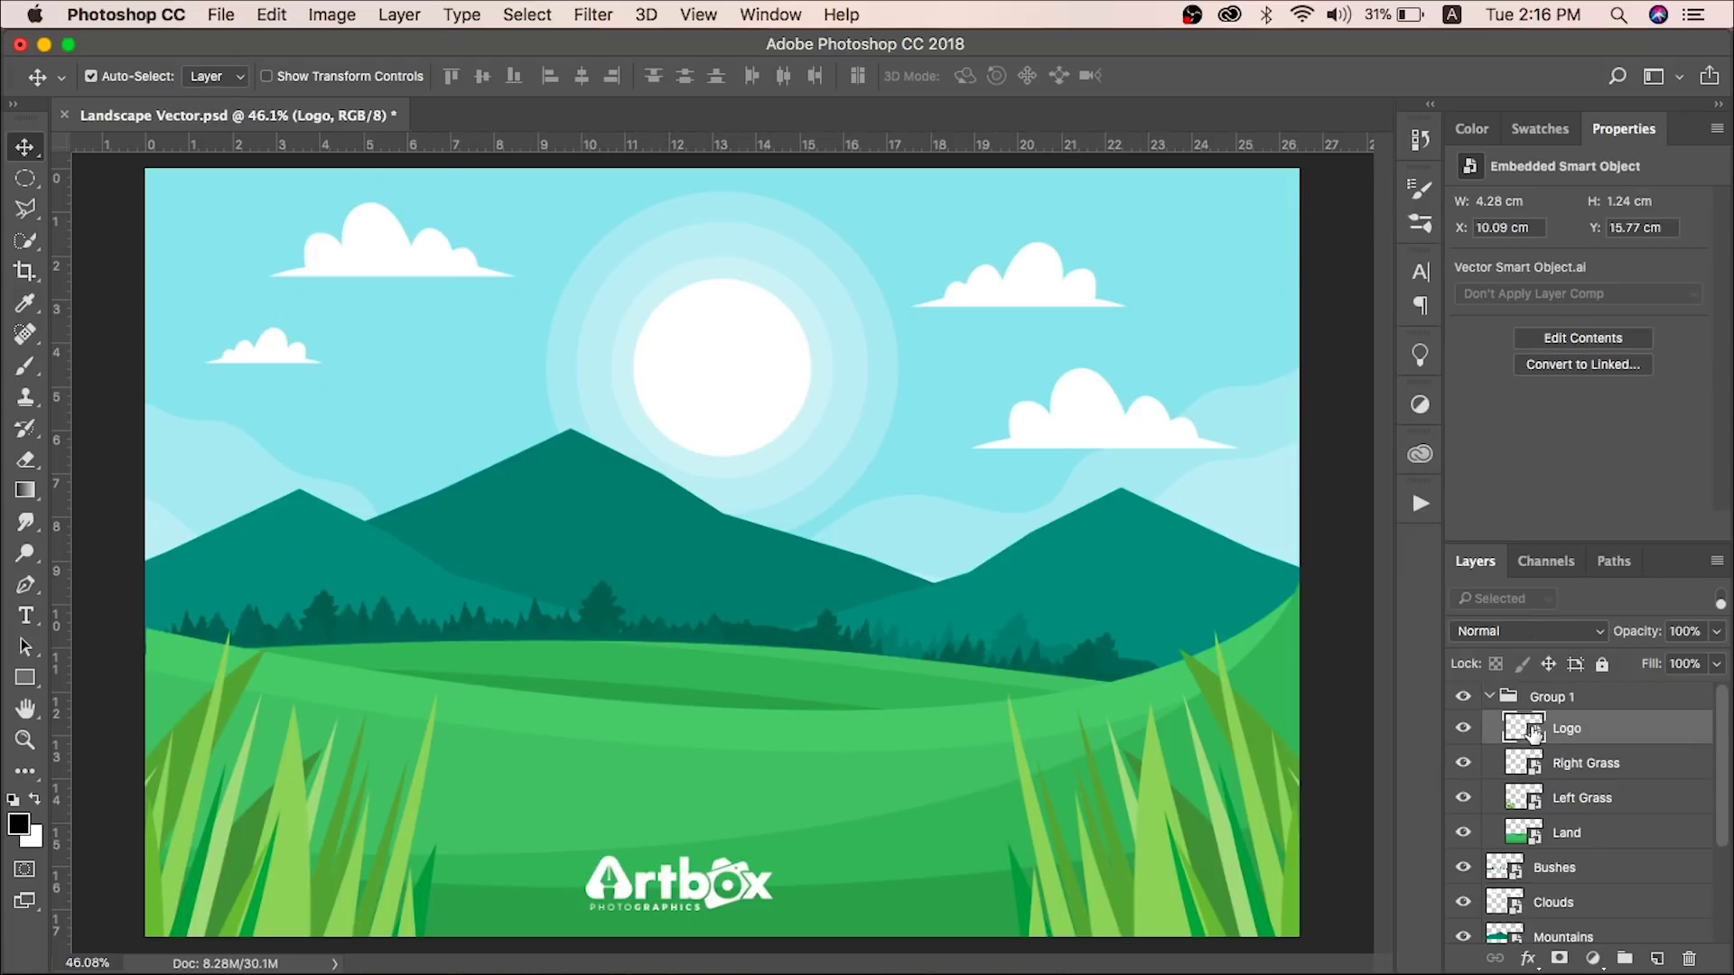
pyautogui.click(1153, 863)
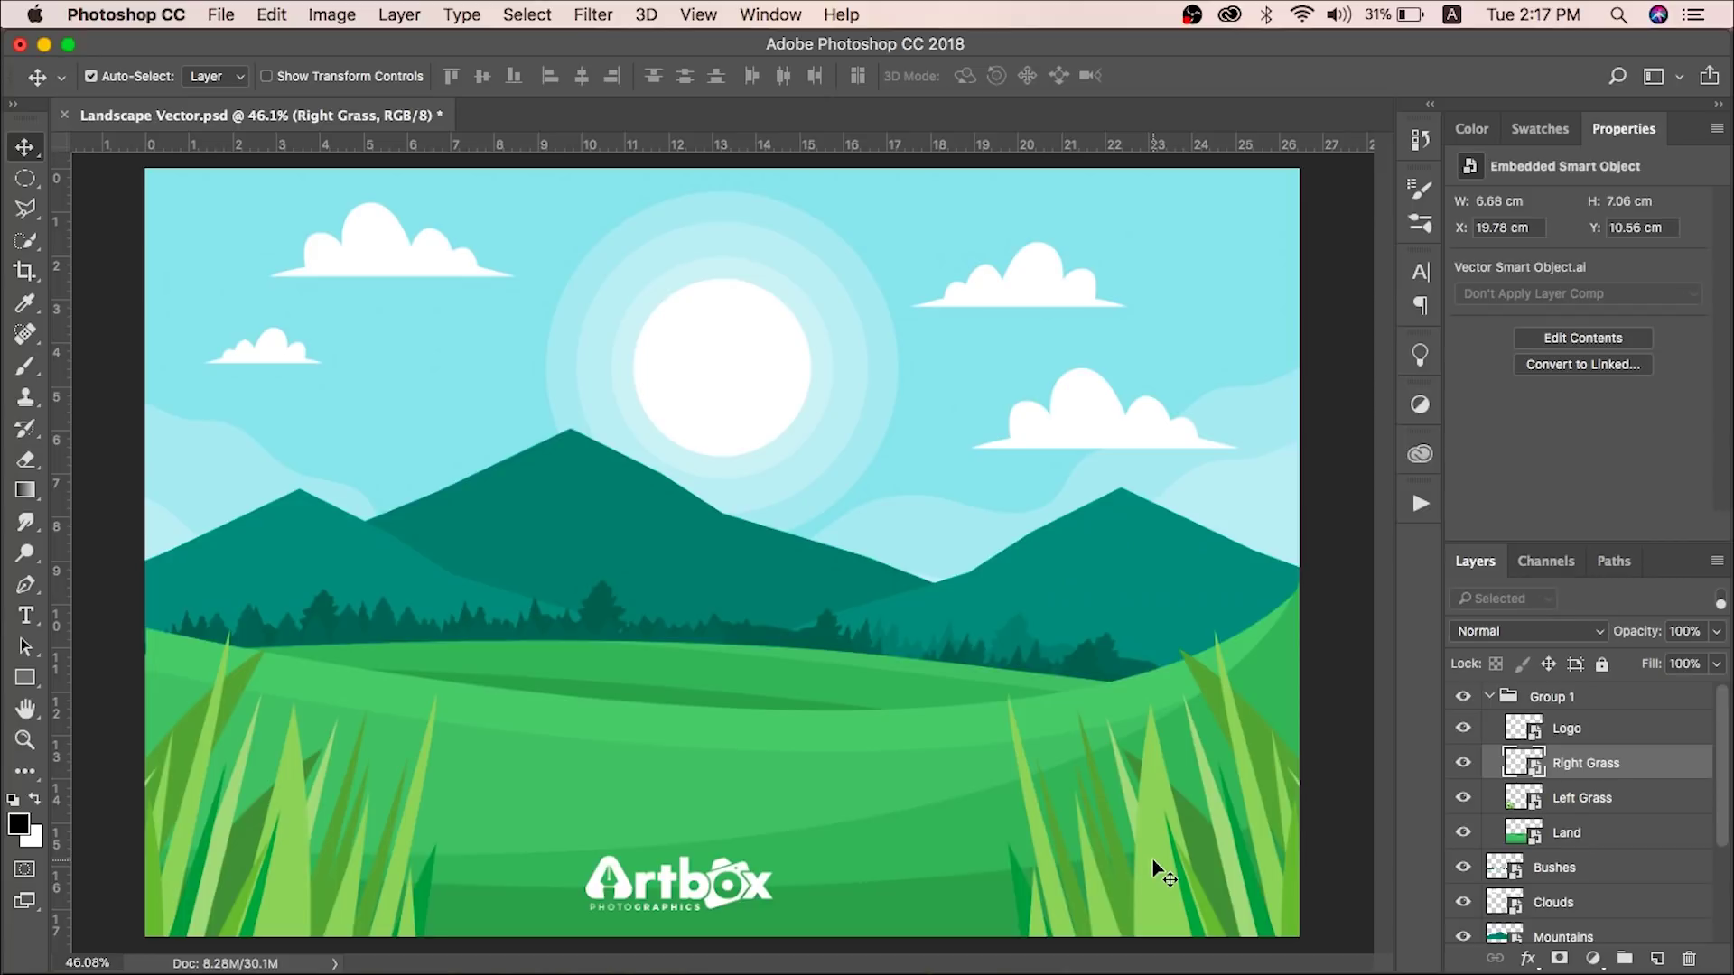
# - Show the transform controls and scale the logo down to about 3.54 × 1.03 cm, applying the transformation
pyautogui.click(267, 77)
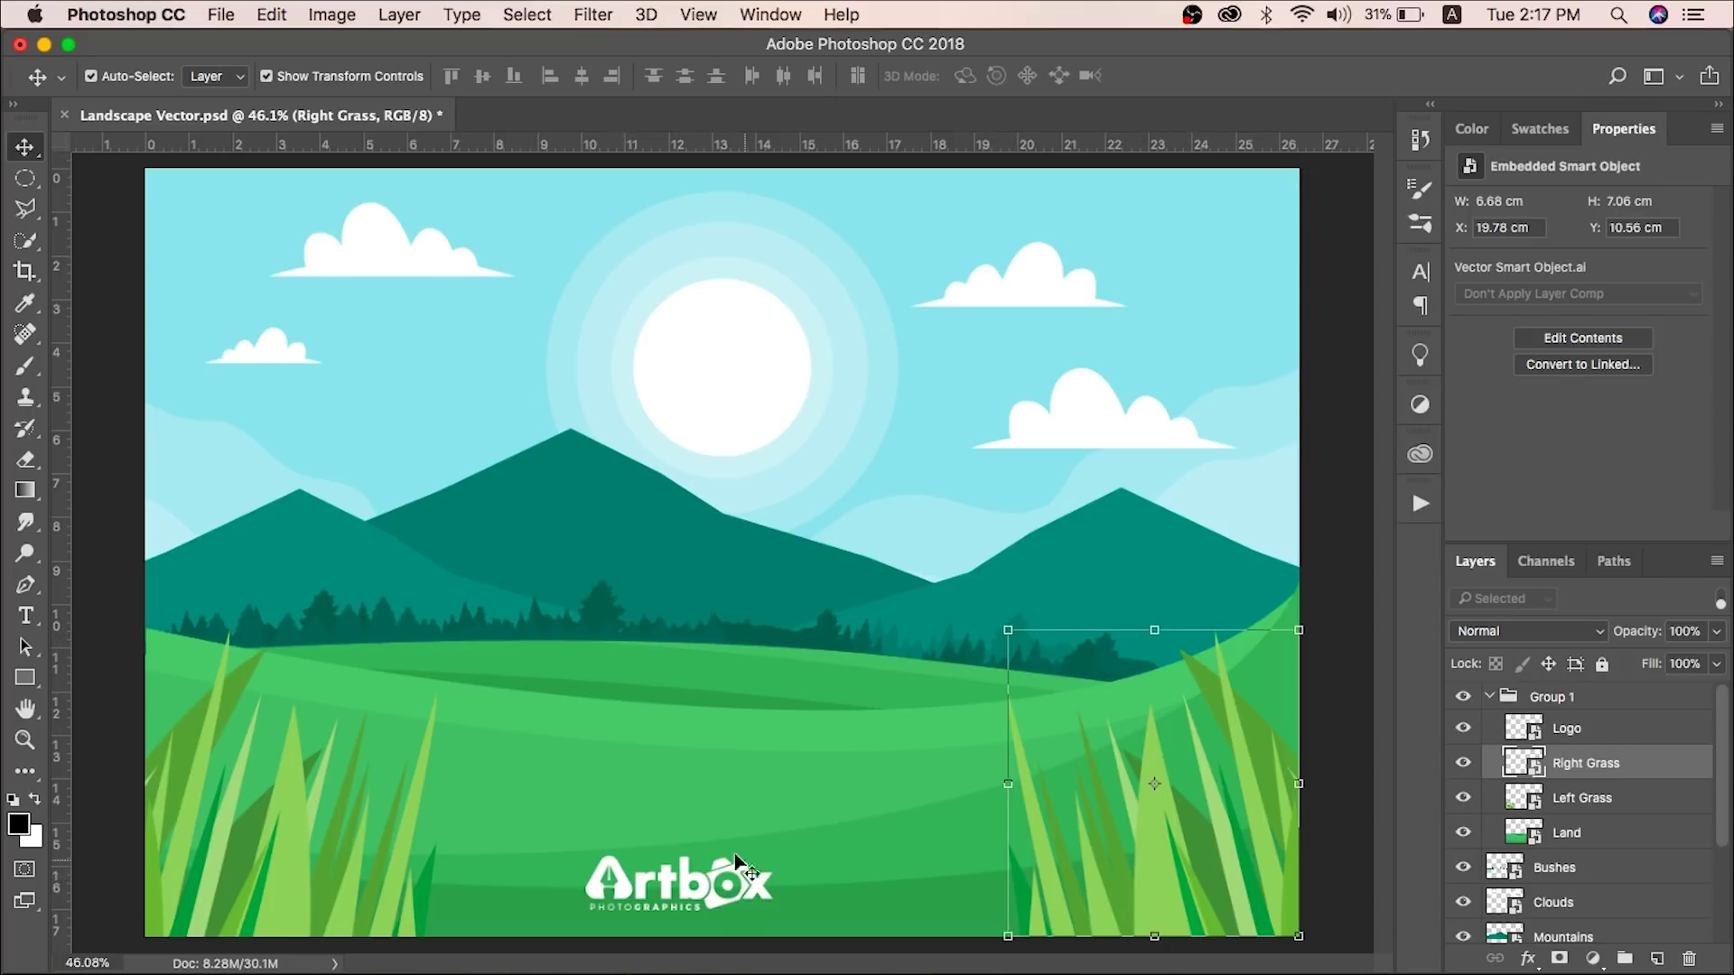
pyautogui.click(666, 890)
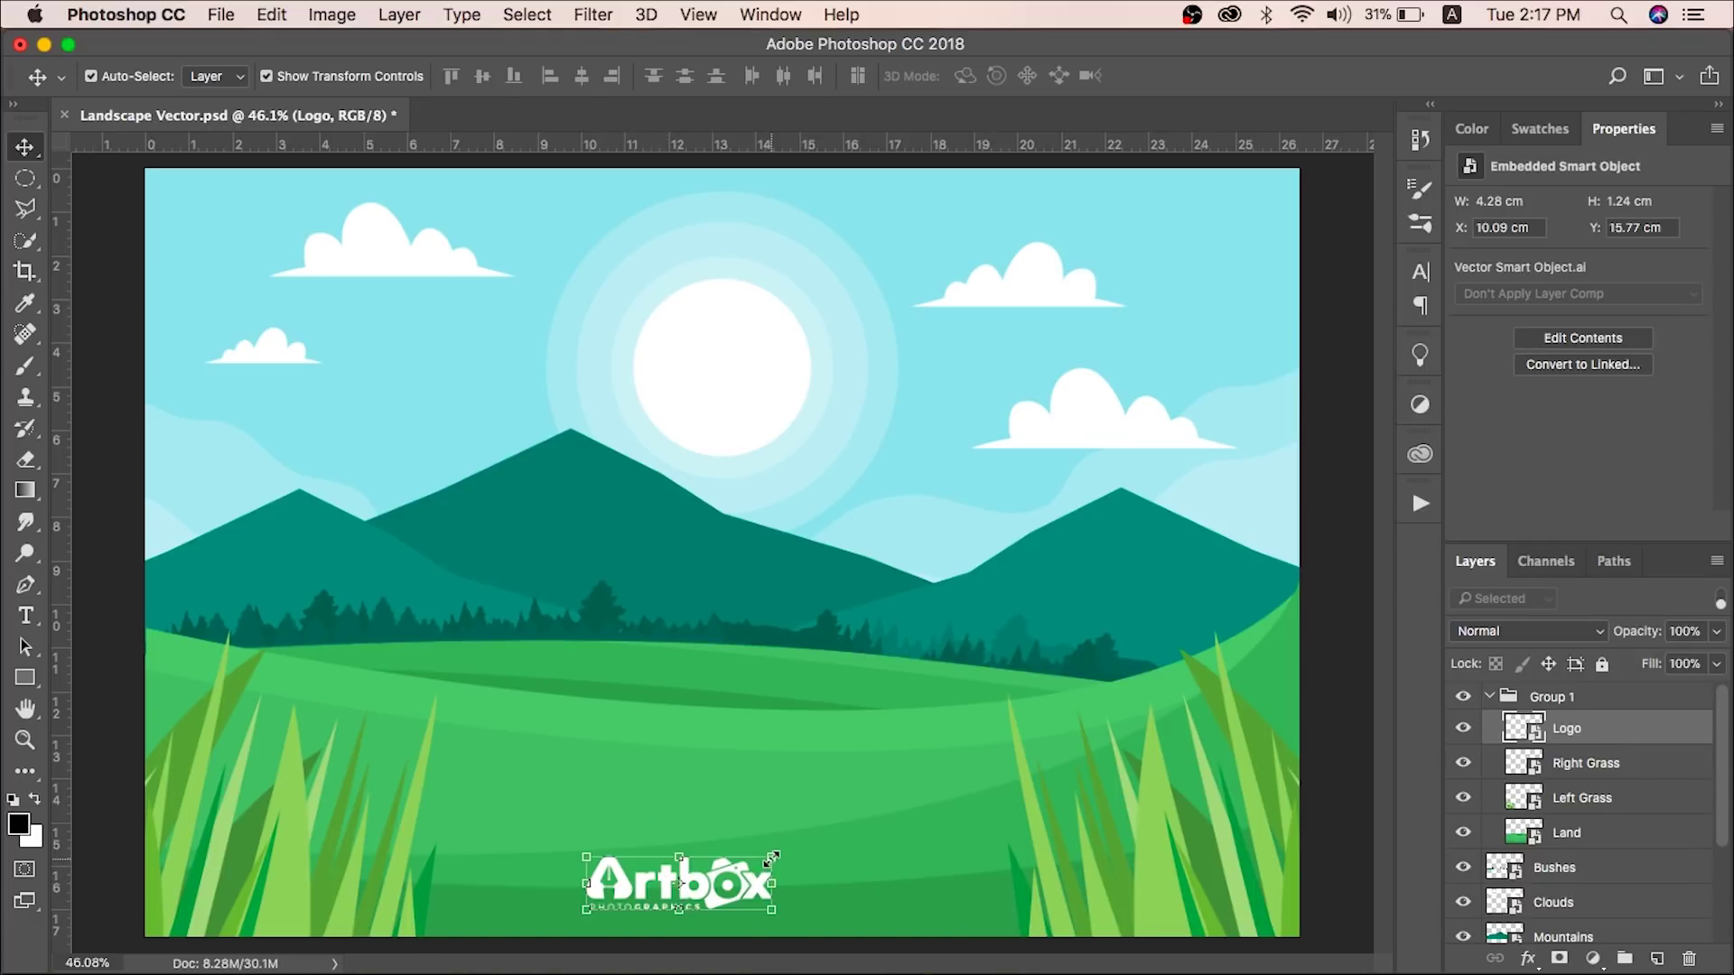
pyautogui.moveTo(771, 857); pyautogui.dragTo(768, 925)
pyautogui.press('super+z')
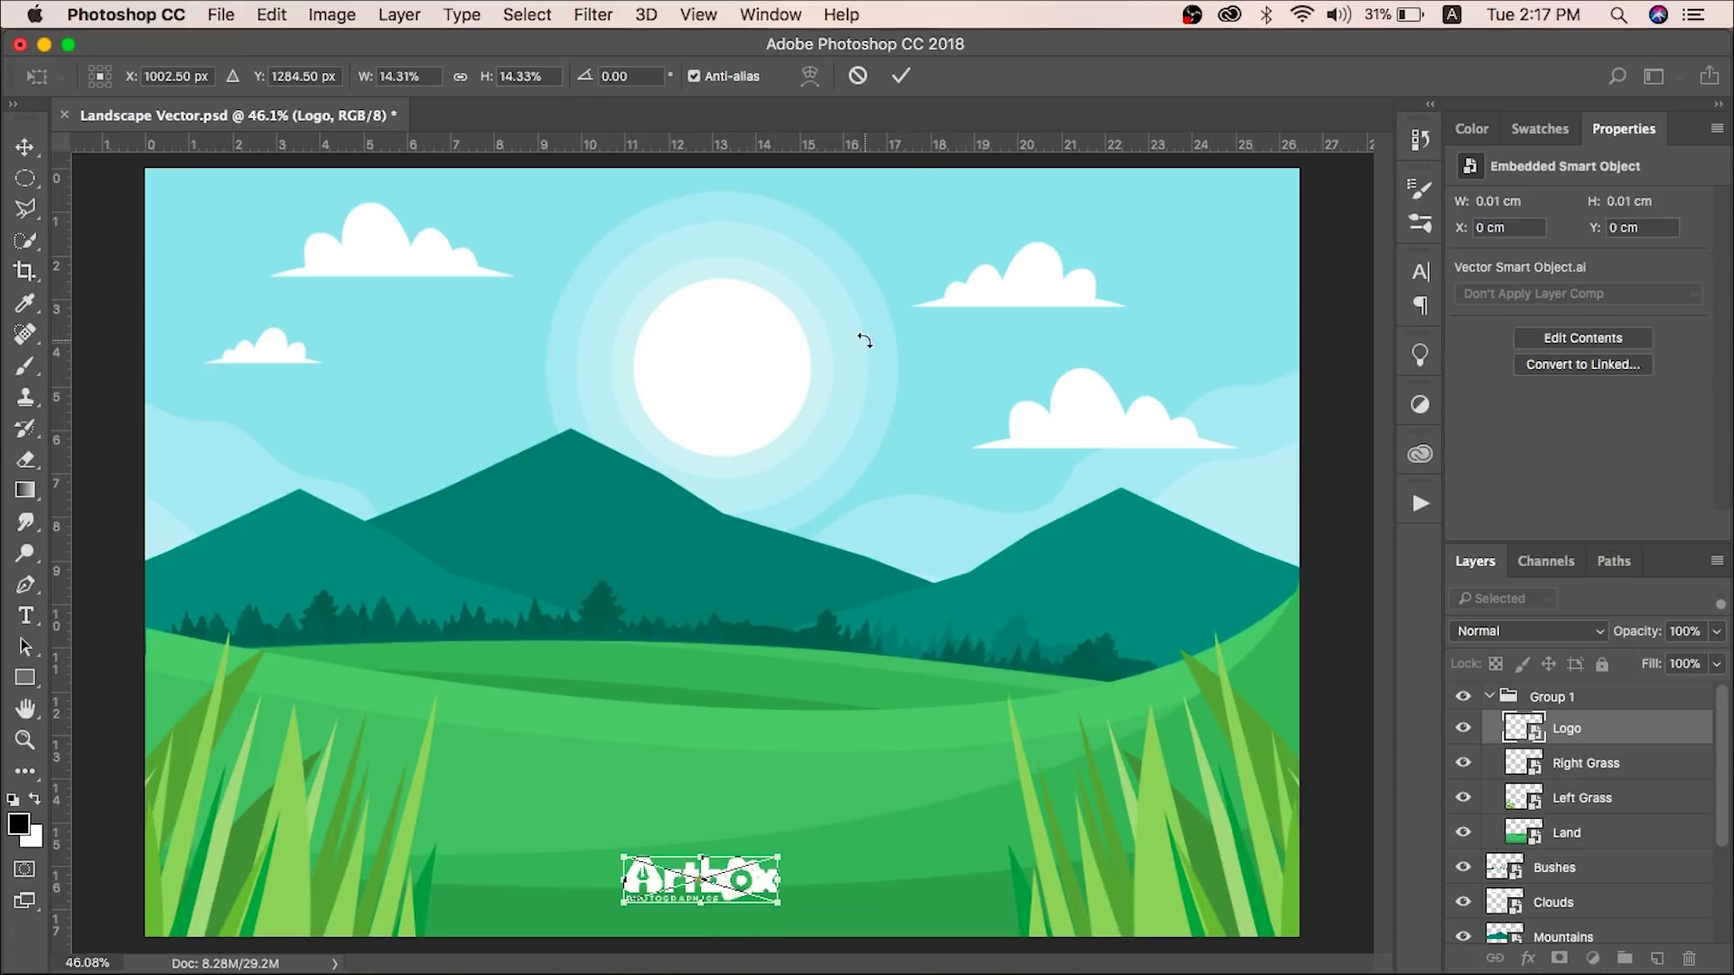
pyautogui.click(899, 80)
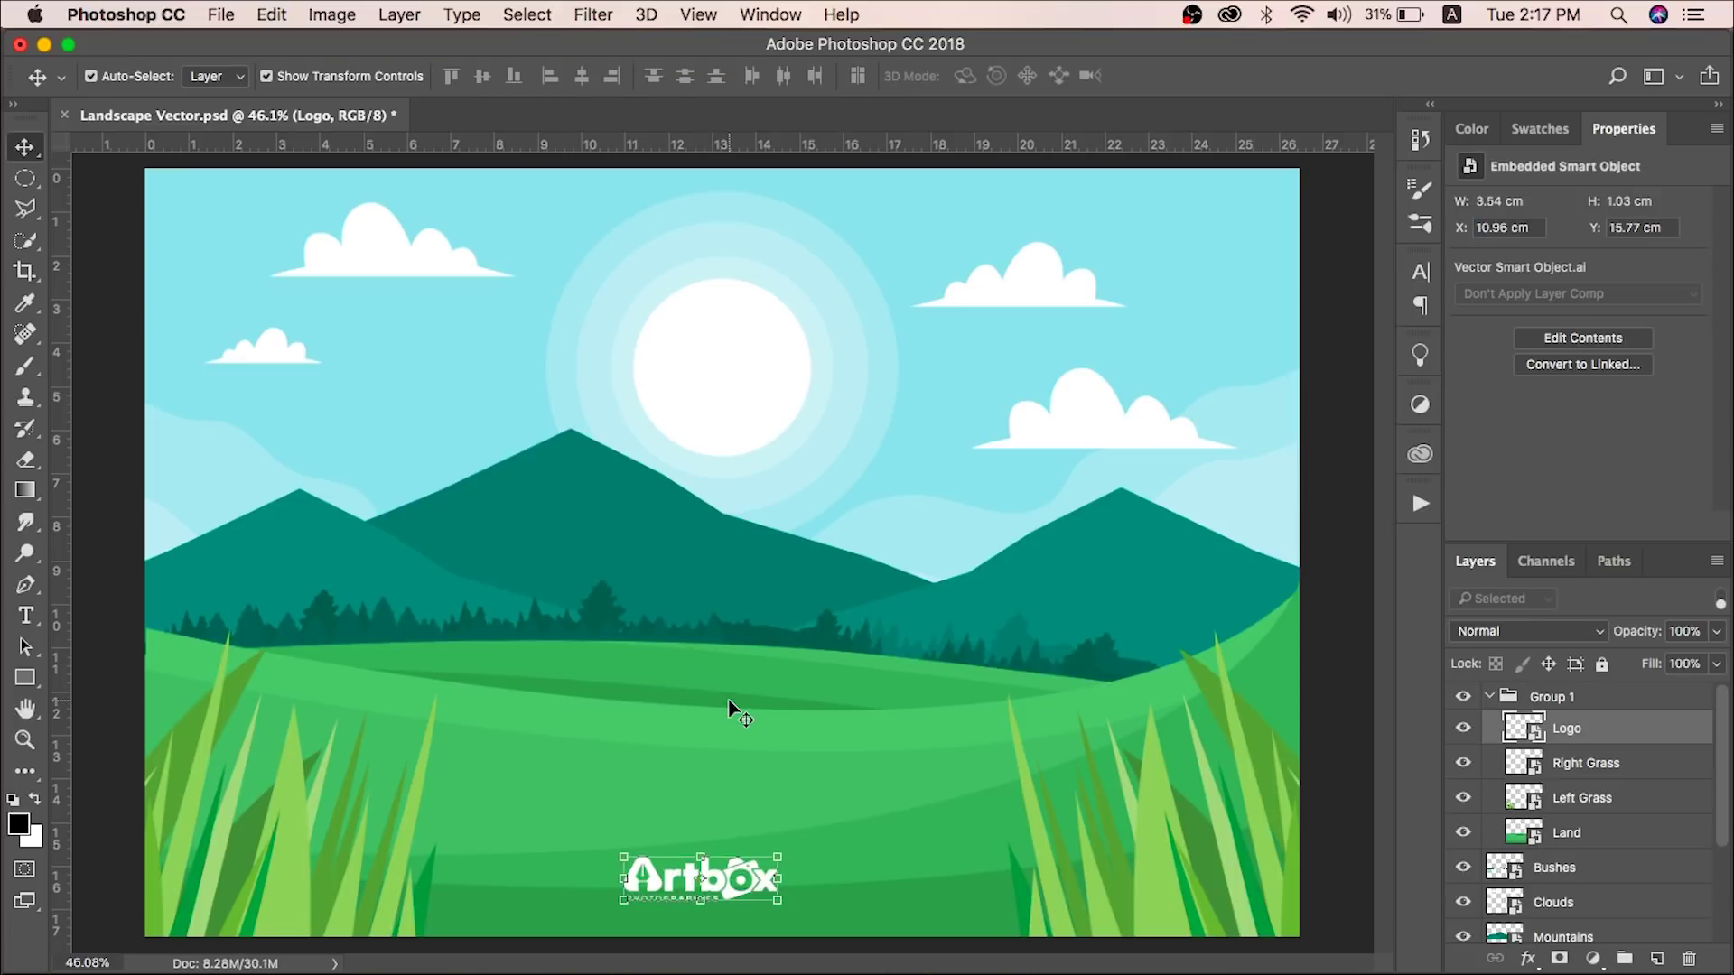
# - Hide the transform controls and move the logo up onto the green hill, to about X 11.69 cm, Y 13.06 cm
pyautogui.click(266, 77)
pyautogui.moveTo(691, 879); pyautogui.dragTo(826, 675)
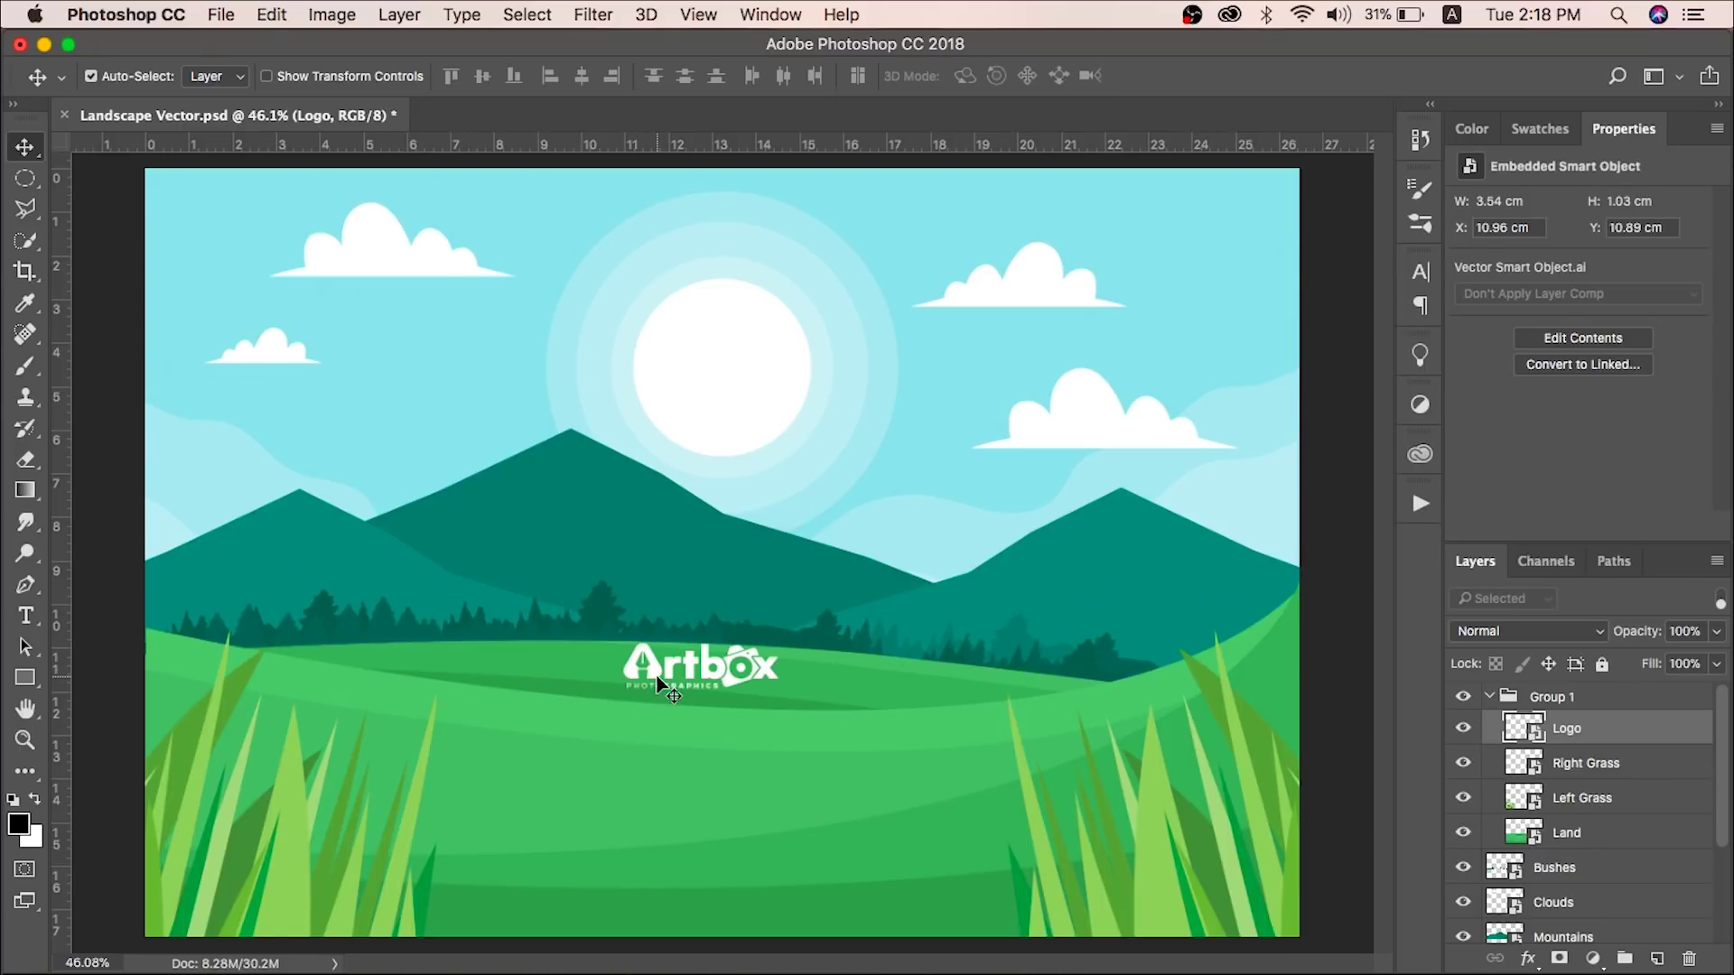
pyautogui.moveTo(657, 675); pyautogui.dragTo(757, 768)
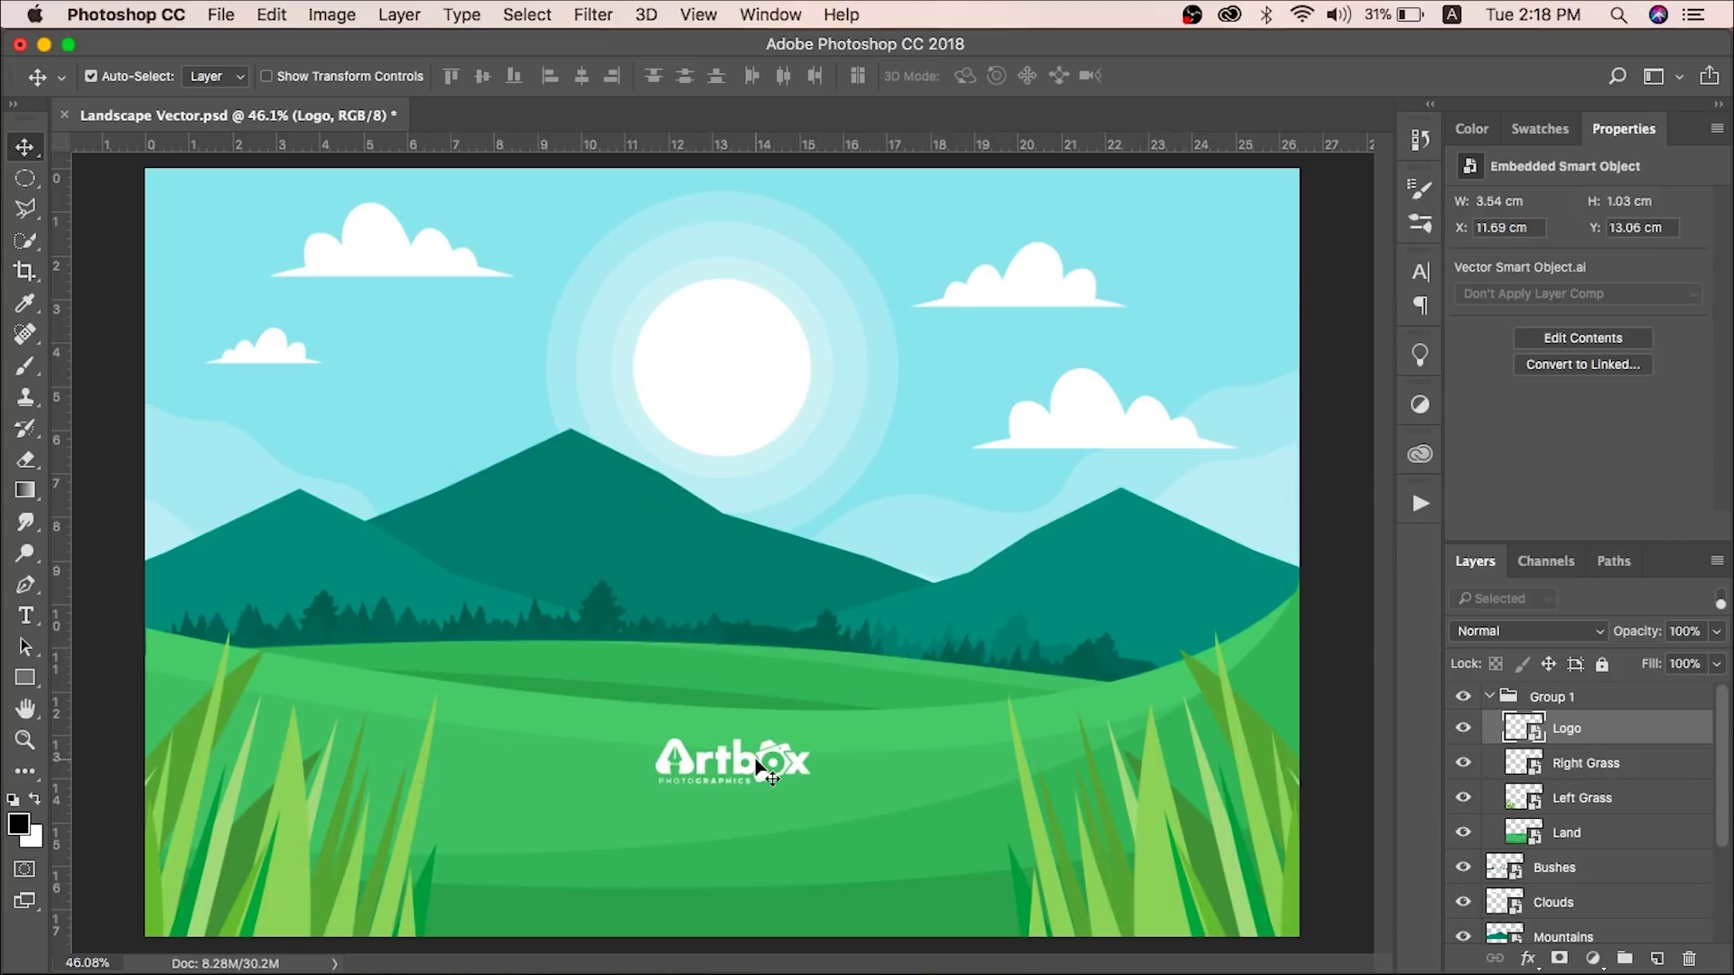